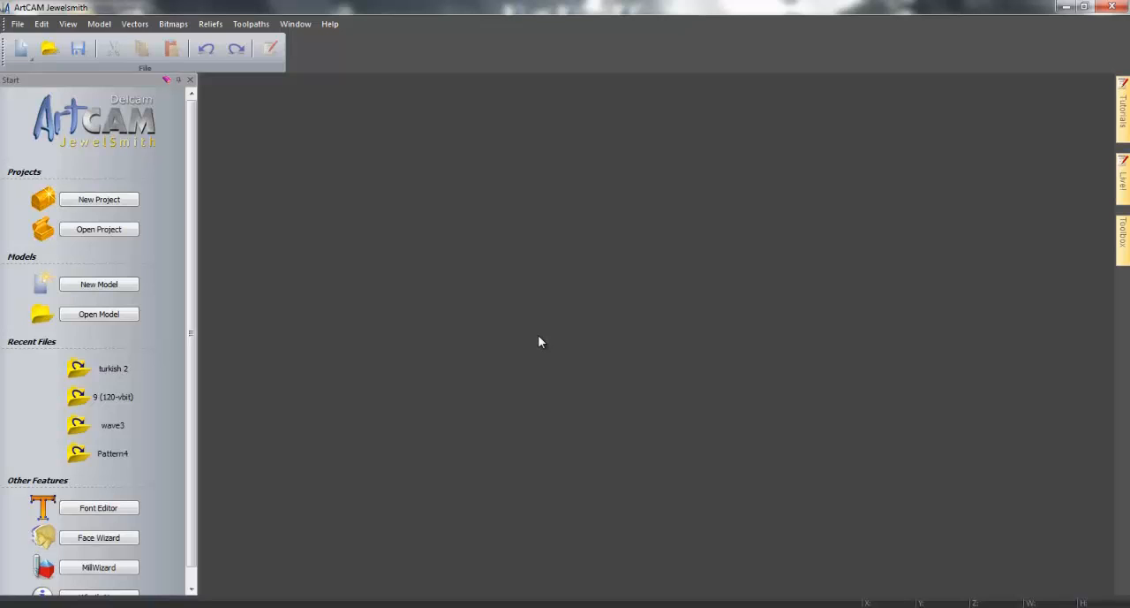
Create a new model 300 mm high and 250 mm wide
{"action": "left_click", "coordinate": [107, 283]}
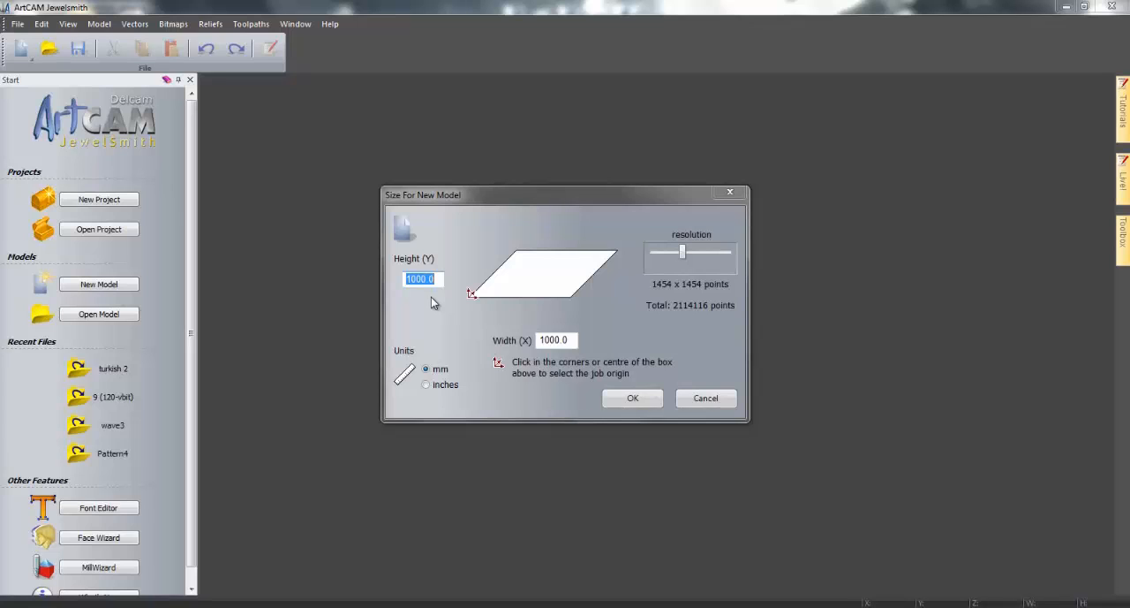
{"action": "type", "text": "300"}
{"action": "left_click", "coordinate": [537, 343]}
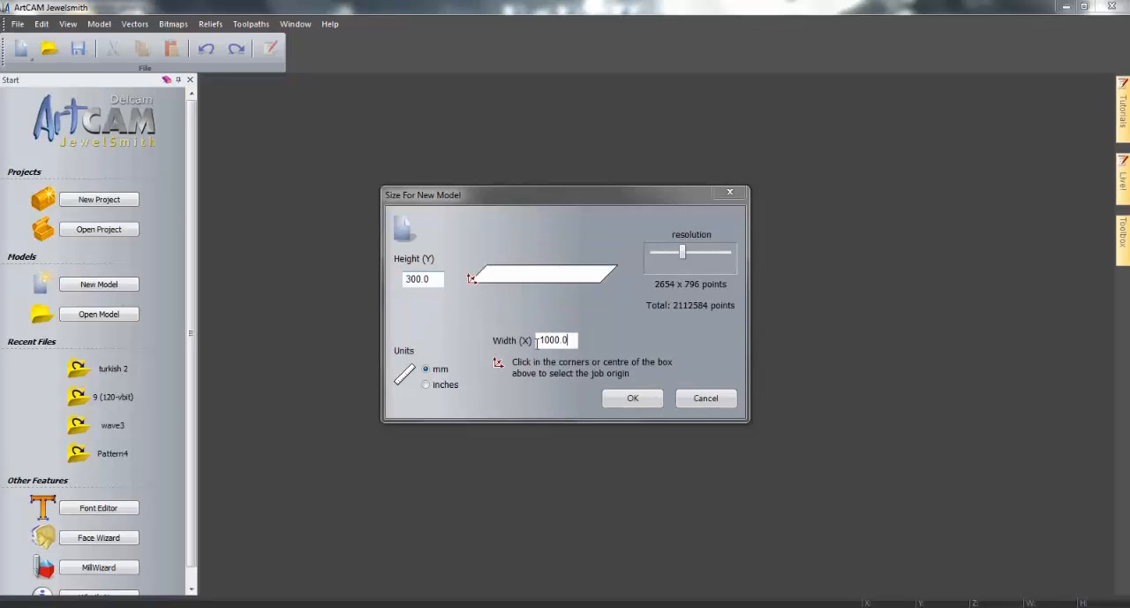
{"action": "double_click", "coordinate": [537, 344]}
{"action": "type", "text": "250"}
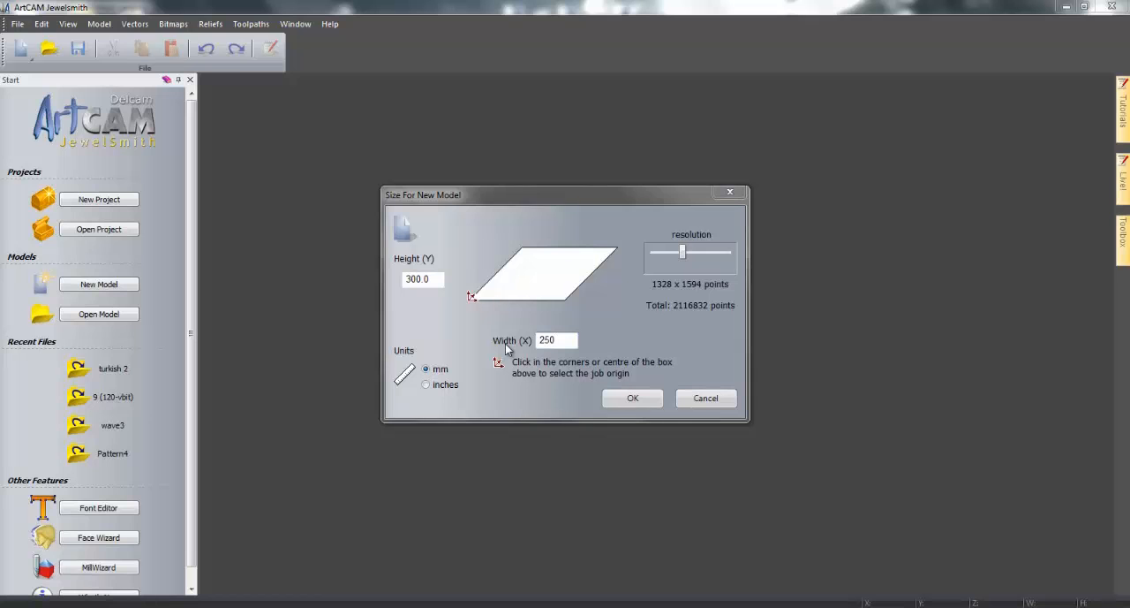
{"action": "left_click", "coordinate": [632, 398]}
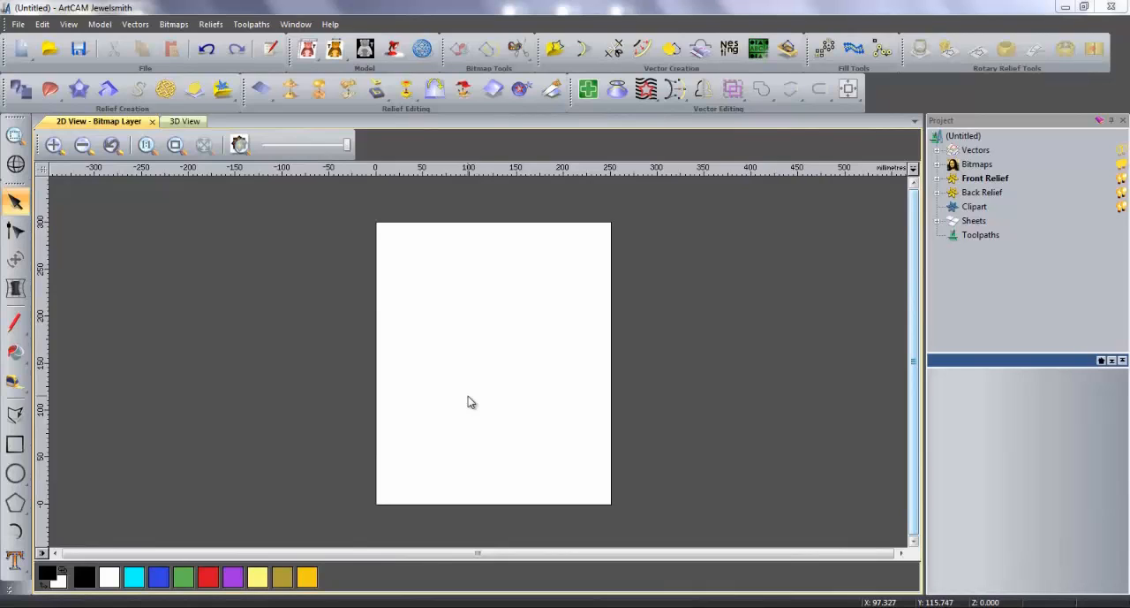
Draw a horizontal polyline about 300 mm long across the model, extending past both side edges
{"action": "left_click", "coordinate": [15, 413]}
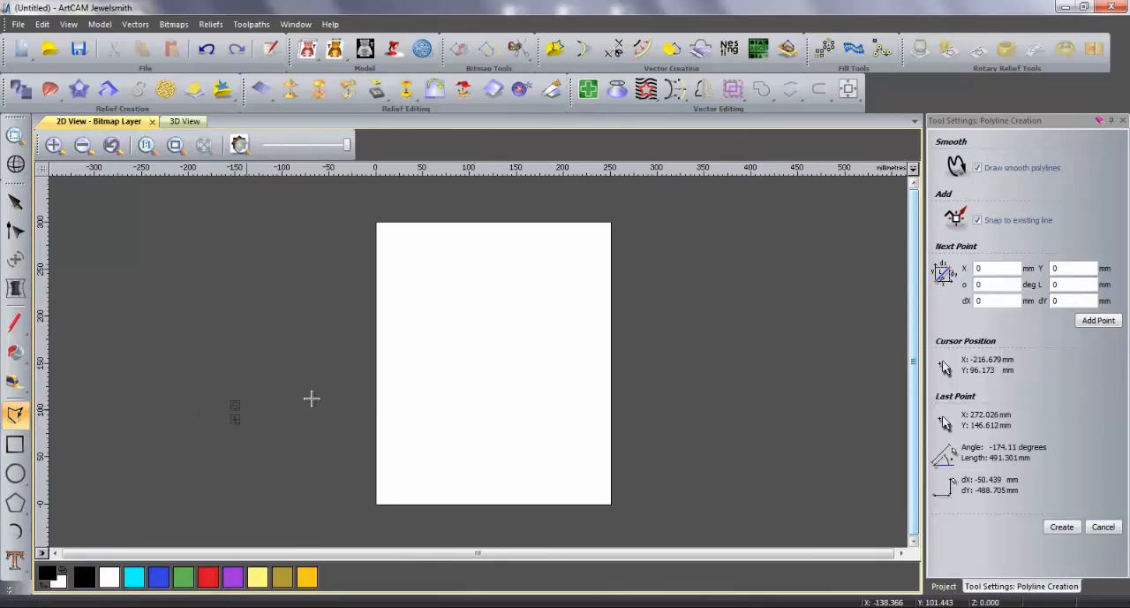
{"action": "left_click", "coordinate": [361, 379]}
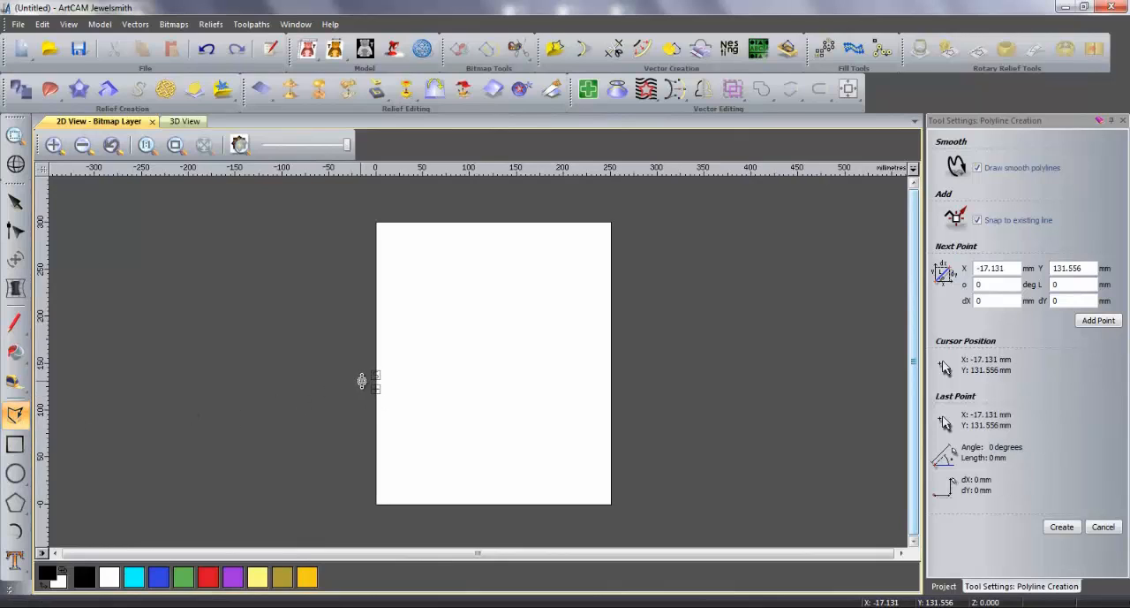
{"action": "left_click", "coordinate": [642, 380]}
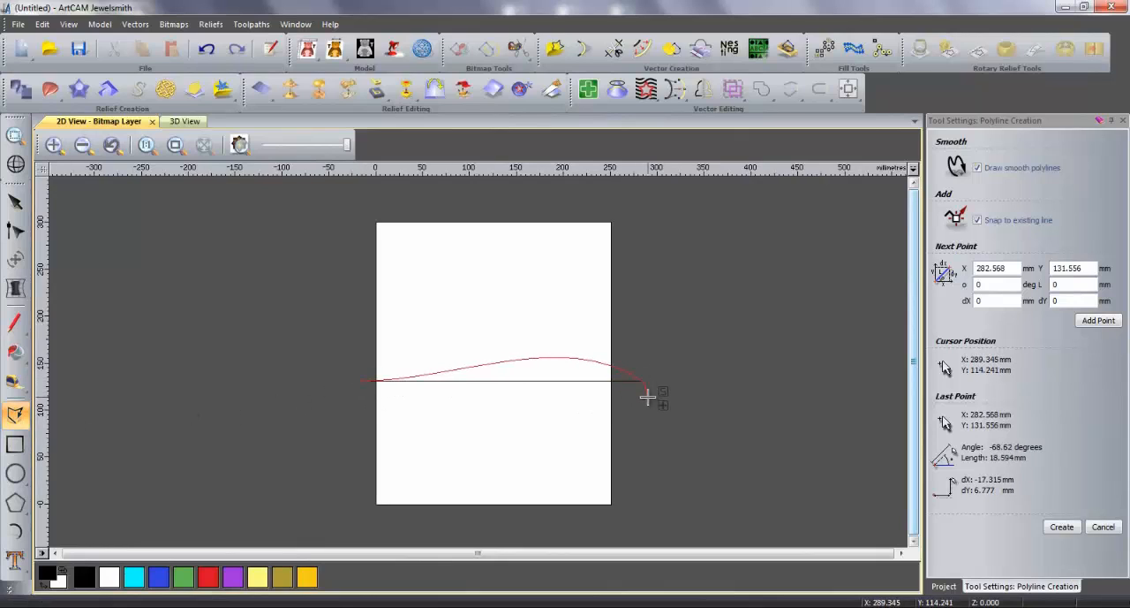
{"action": "key", "text": "Escape"}
Block copy the line into 1 column and 31 rows with a 10 mm Y gap, and centre the copies in the model
{"action": "left_click", "coordinate": [824, 49]}
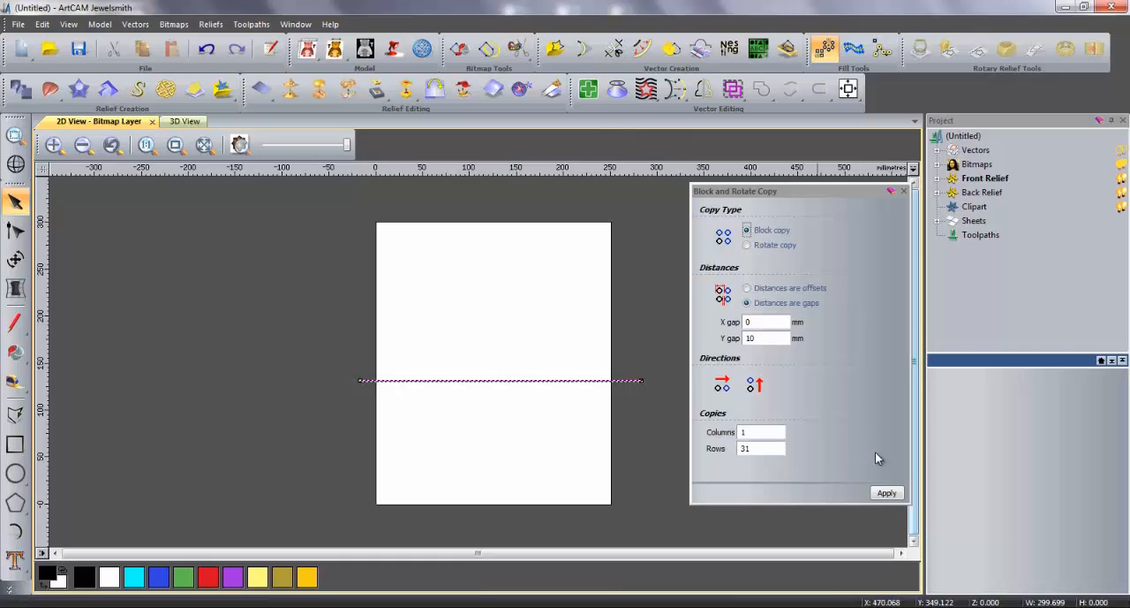
{"action": "left_click", "coordinate": [885, 493]}
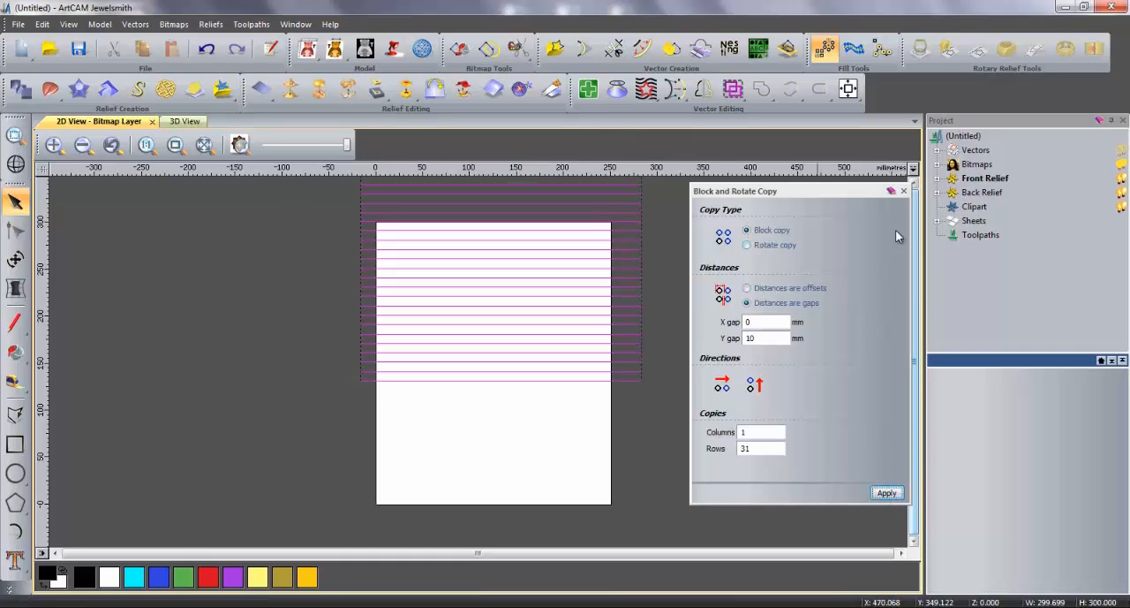
{"action": "left_click", "coordinate": [903, 192]}
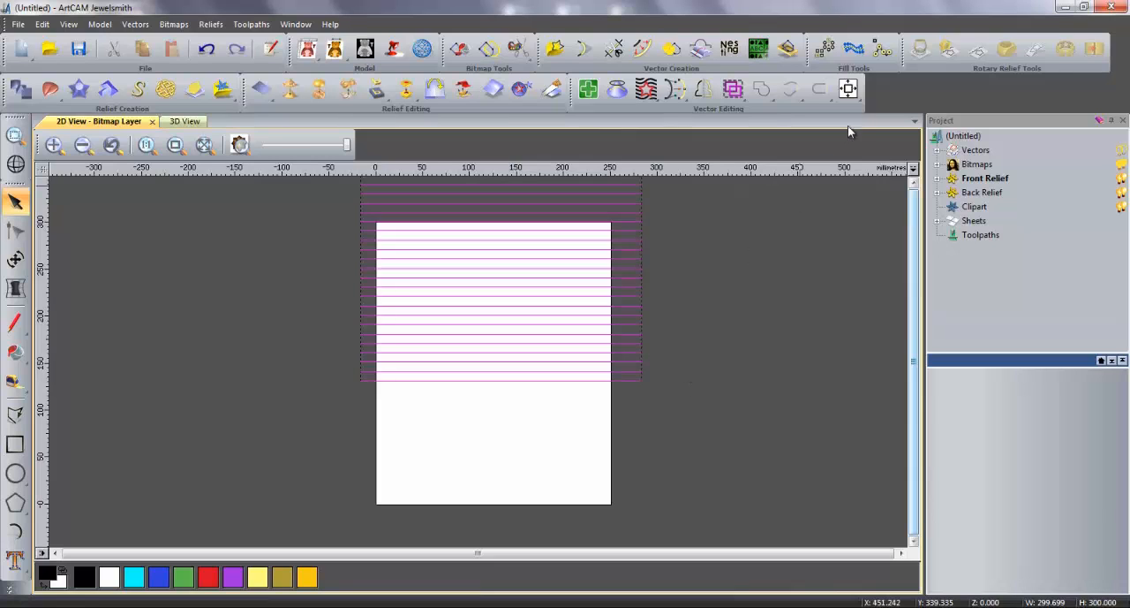
{"action": "left_click", "coordinate": [850, 92]}
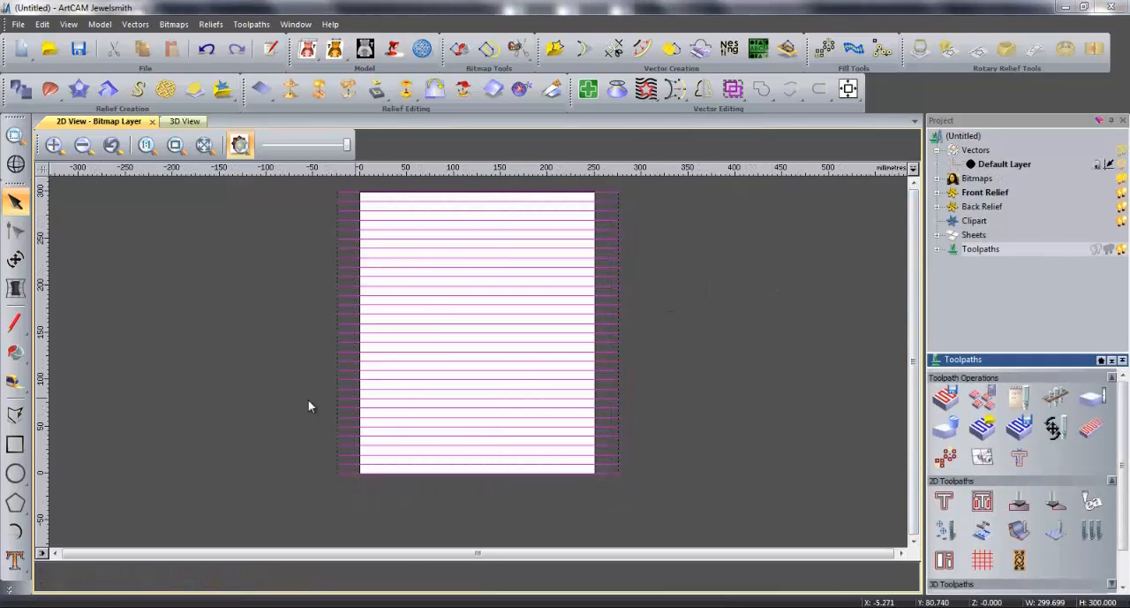
Draw a smooth wave polyline below the model, about 283 mm wide and 47 mm high, with alternating peaks and troughs
{"action": "left_click", "coordinate": [15, 414]}
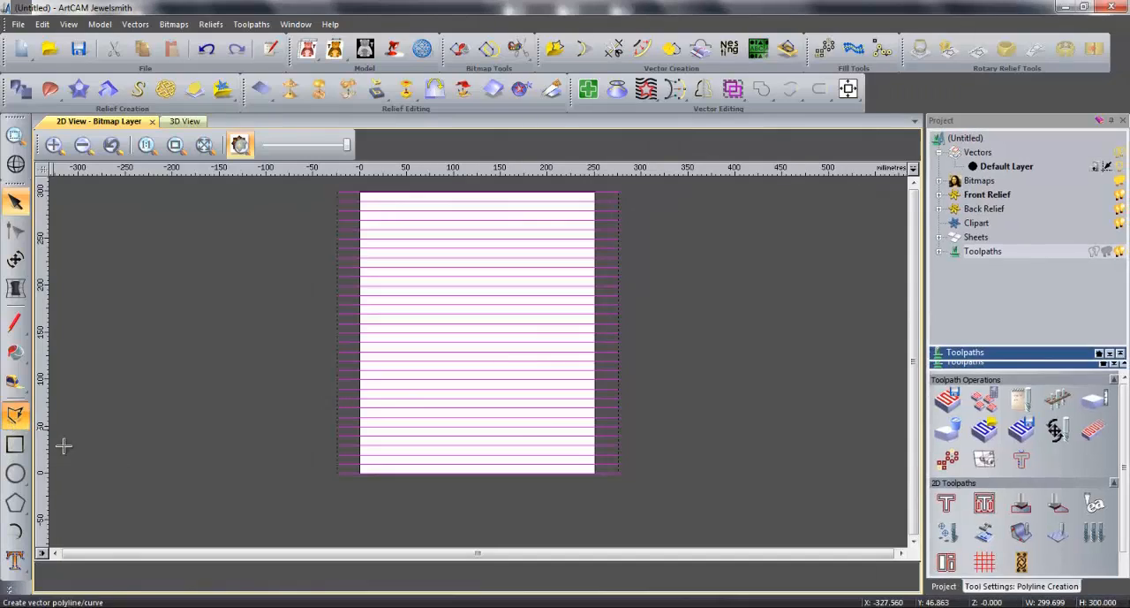
{"action": "left_click", "coordinate": [343, 488]}
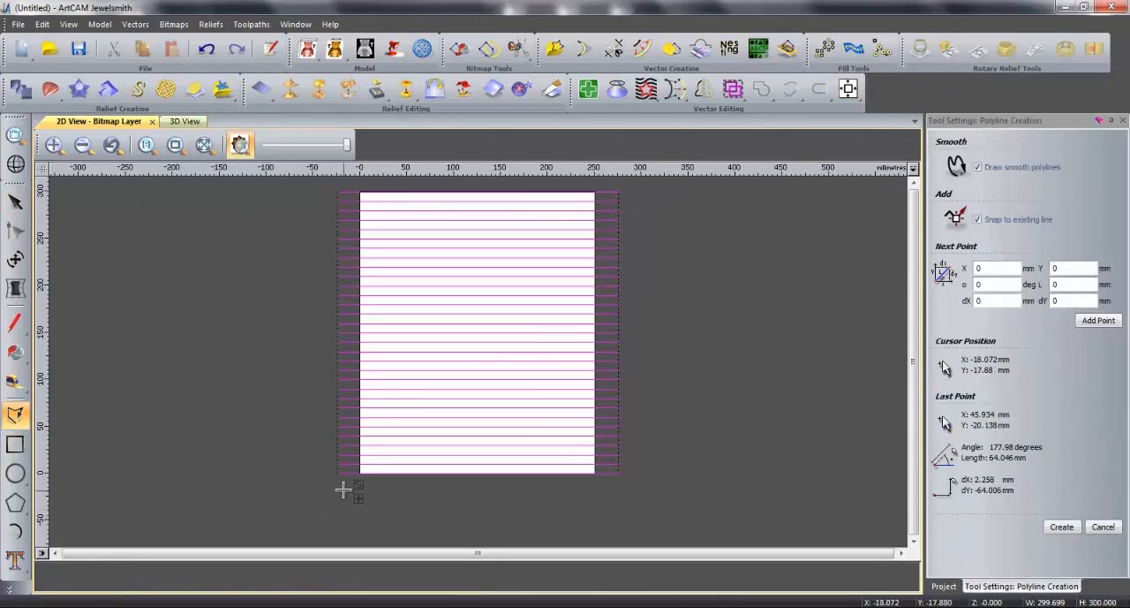
{"action": "left_click", "coordinate": [379, 532]}
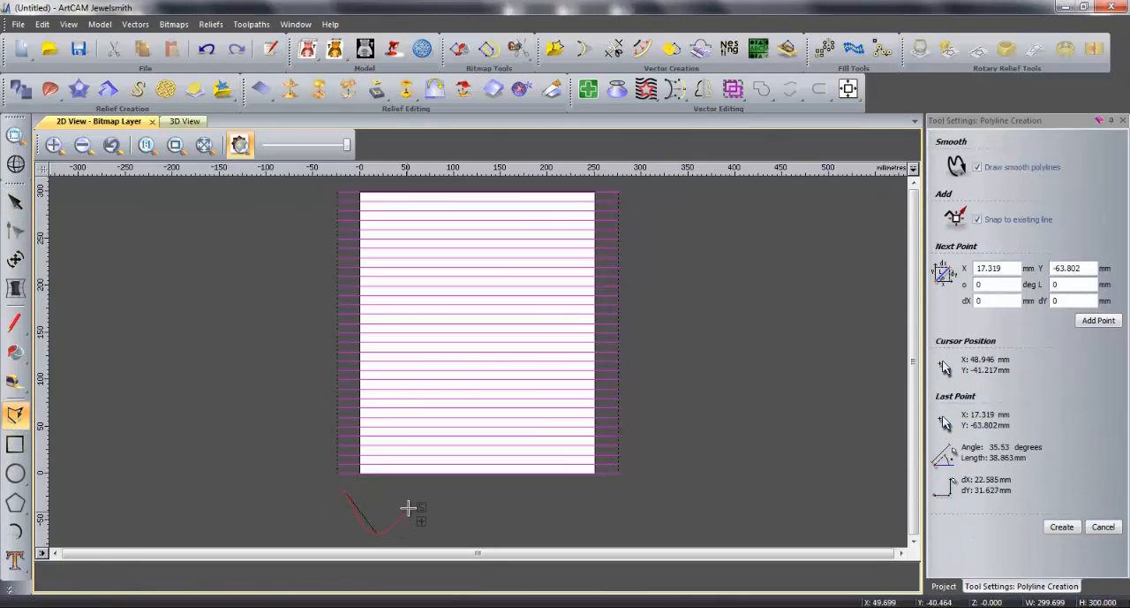
{"action": "left_click", "coordinate": [456, 531]}
{"action": "left_click", "coordinate": [492, 490]}
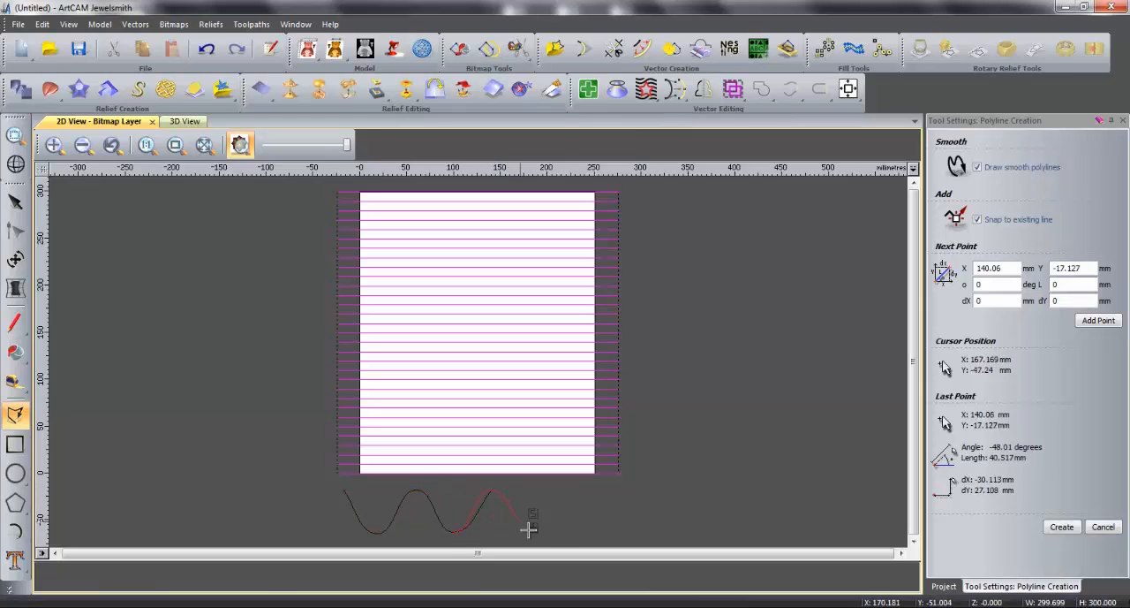
{"action": "left_click", "coordinate": [534, 530]}
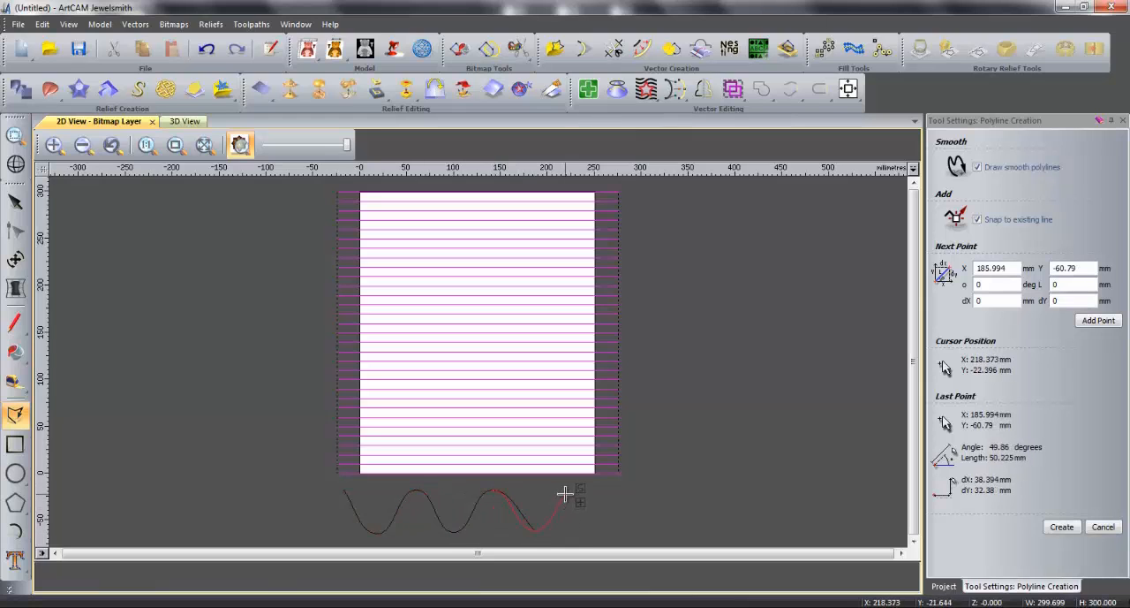
{"action": "left_click", "coordinate": [568, 489]}
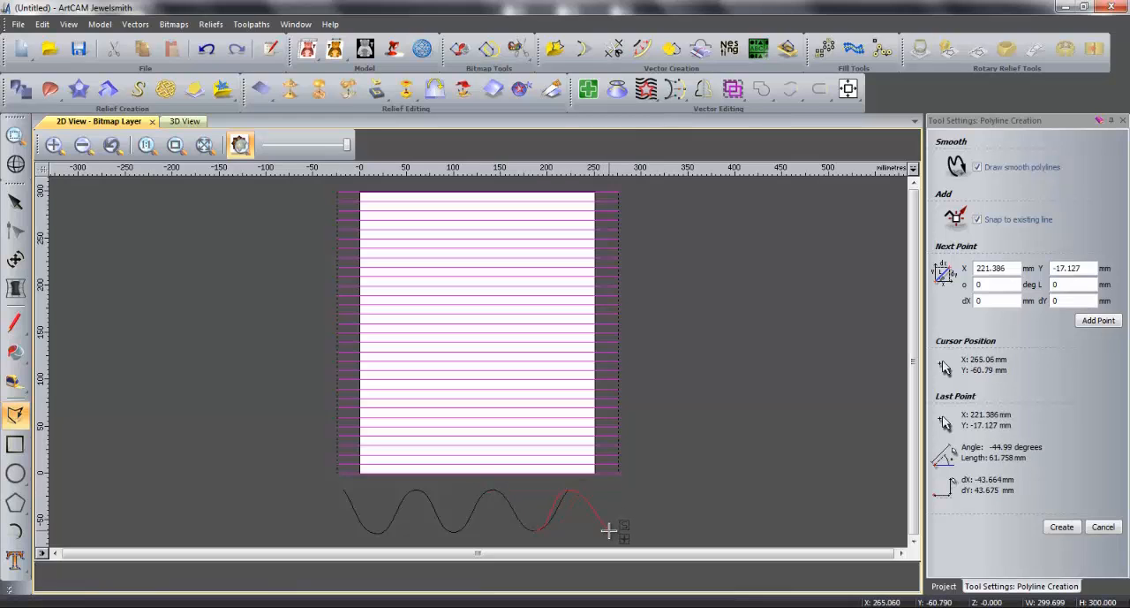
{"action": "left_click", "coordinate": [609, 531]}
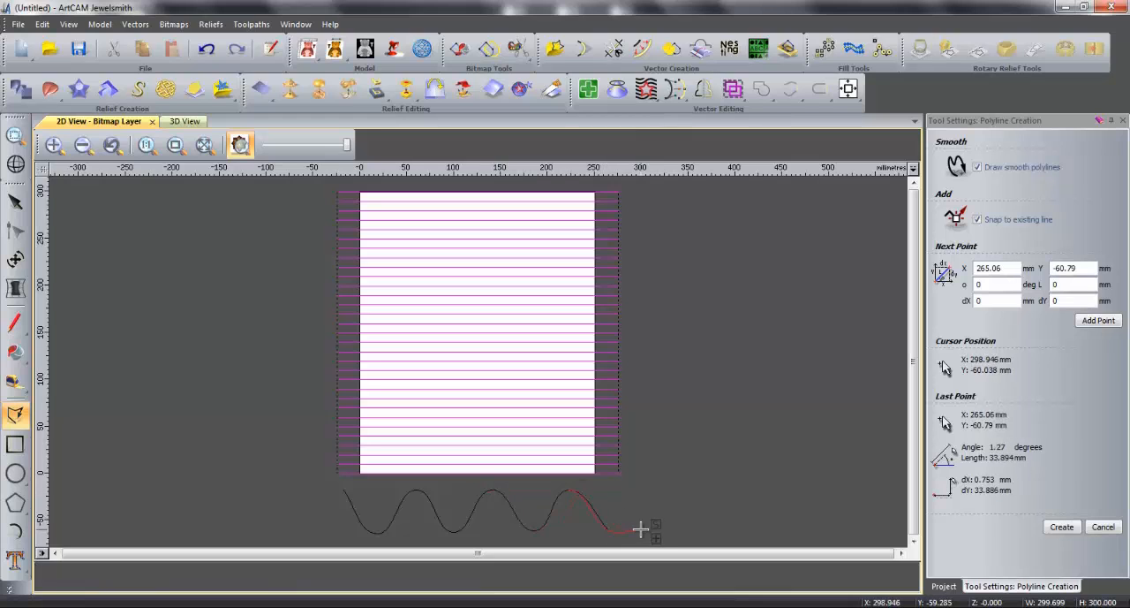
{"action": "right_click", "coordinate": [642, 529]}
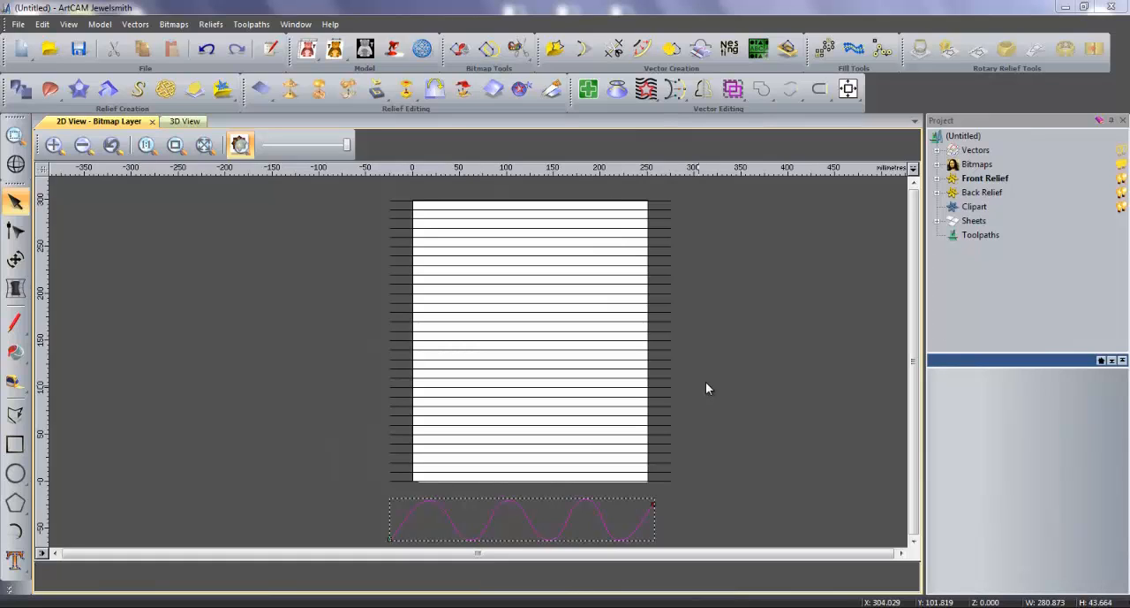
Export the Default Layer vectors as an EPS file named demo
{"action": "left_click", "coordinate": [938, 151]}
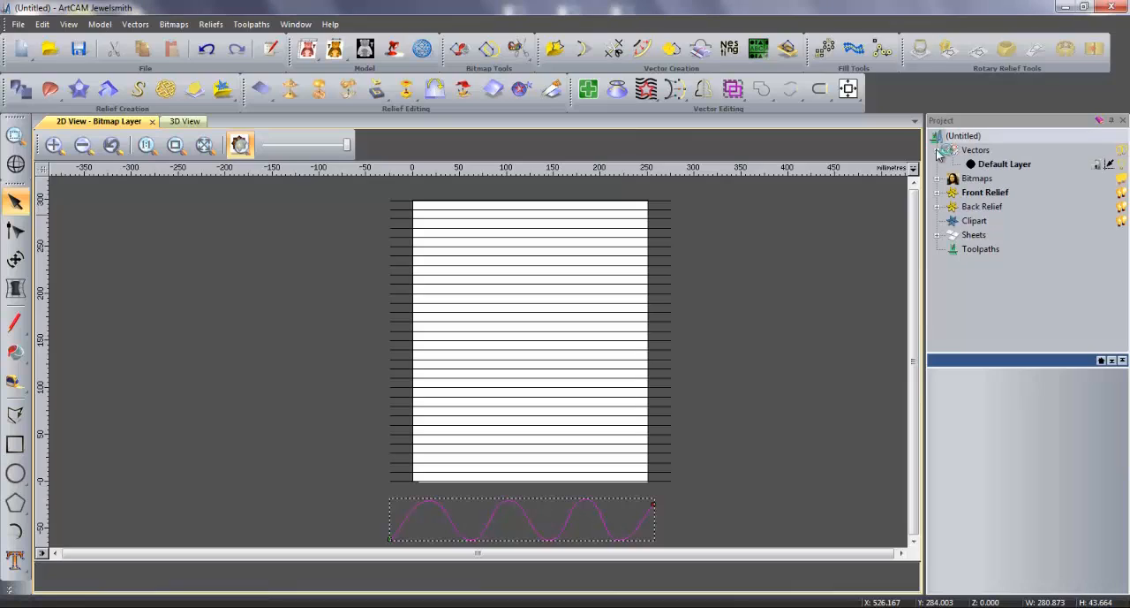
{"action": "right_click", "coordinate": [993, 168]}
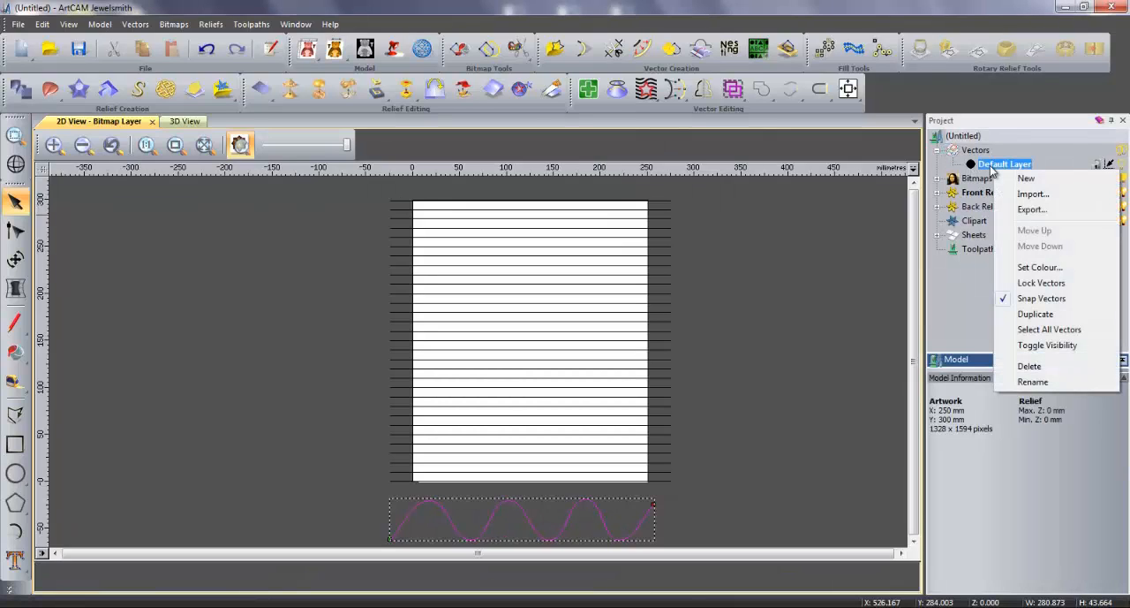
{"action": "left_click", "coordinate": [1032, 212]}
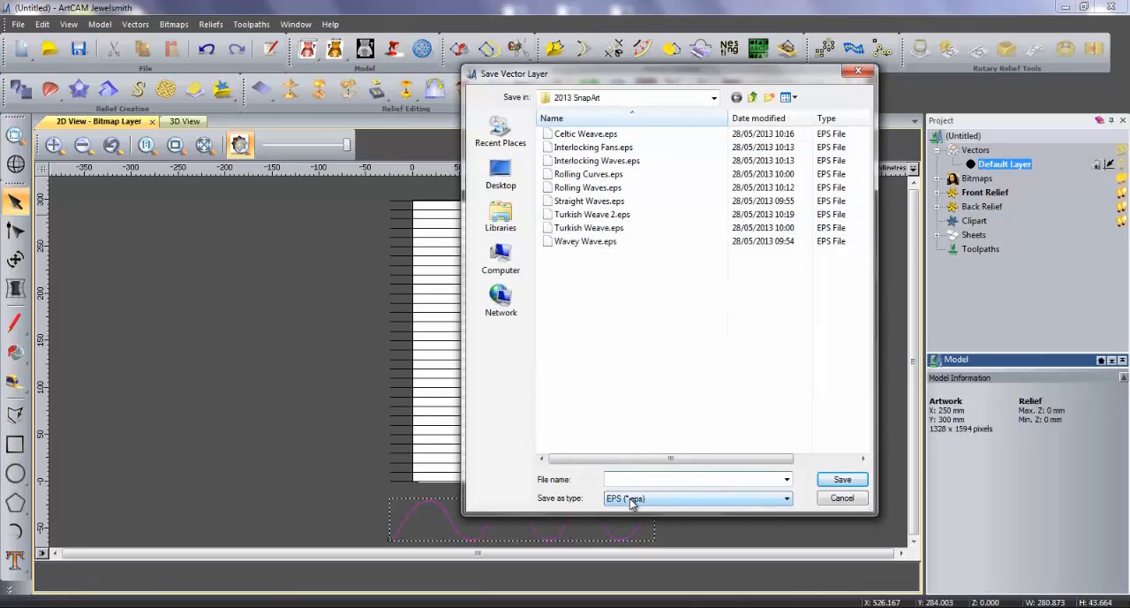
{"action": "type", "text": "demo"}
{"action": "key", "text": "Return"}
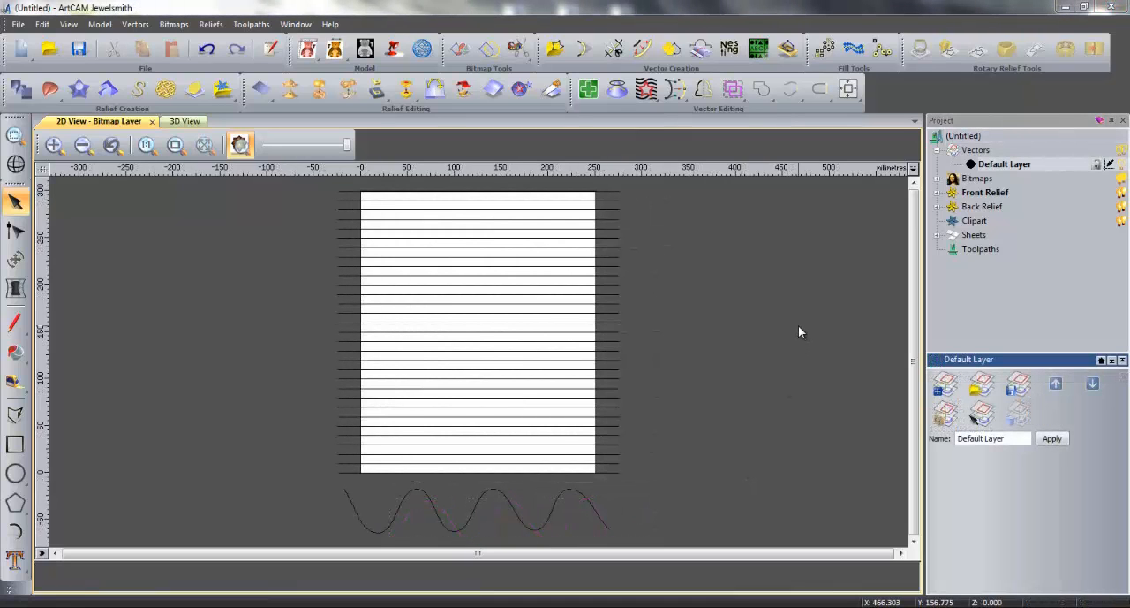
Start a fluting toolpath with a start depth of 0.2 mm and a finish depth of 2.5 mm
{"action": "left_click", "coordinate": [974, 251]}
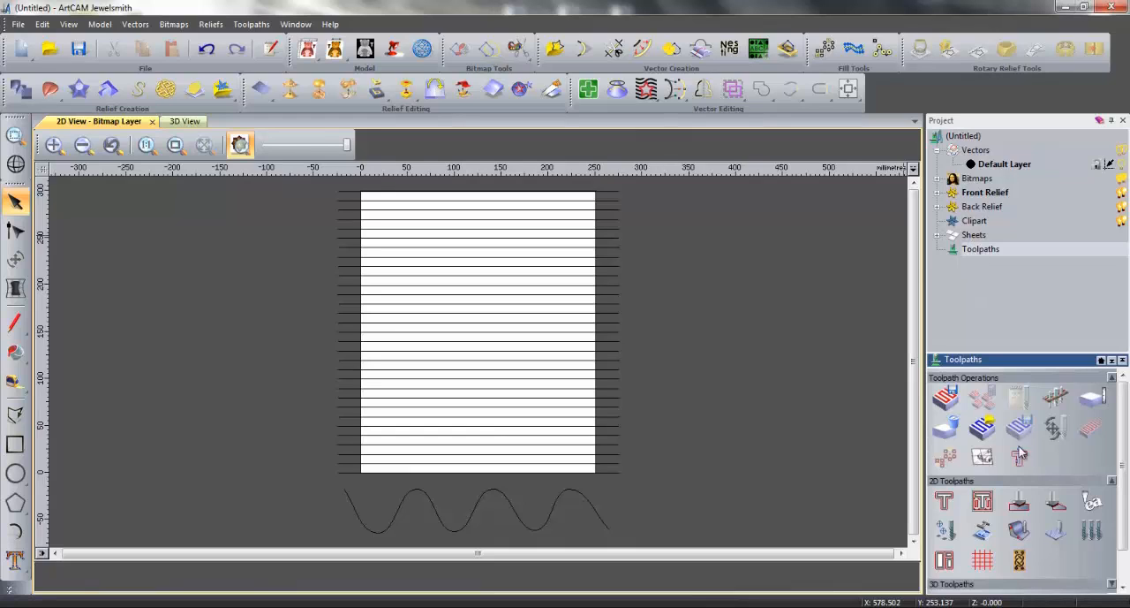
{"action": "left_click", "coordinate": [1022, 566]}
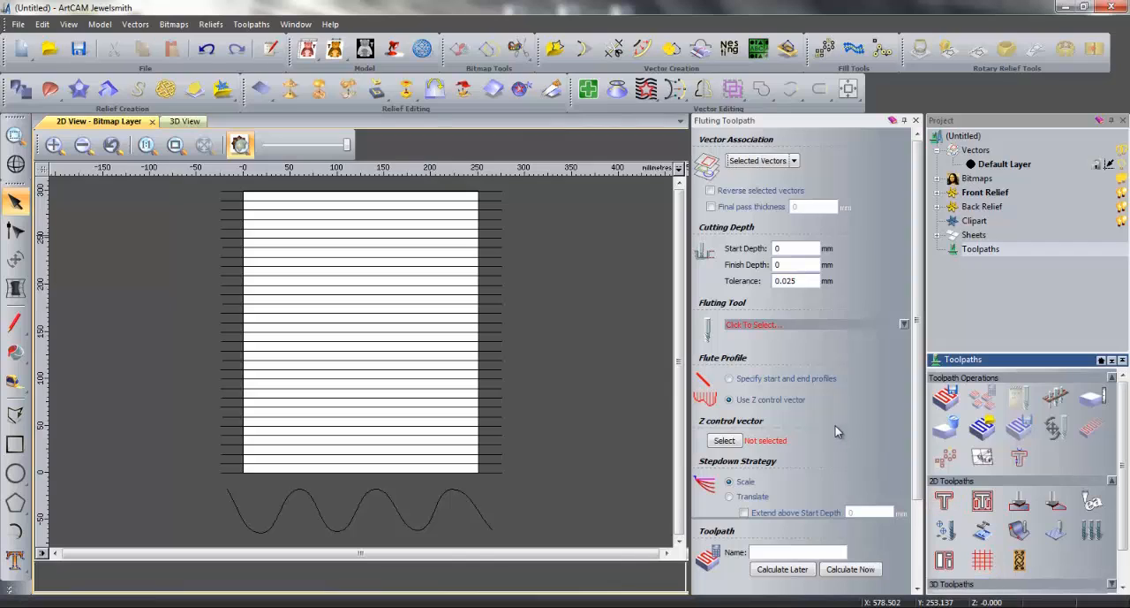
{"action": "double_click", "coordinate": [795, 247]}
{"action": "type", "text": "0.2"}
{"action": "key", "text": "Tab"}
{"action": "type", "text": "2.5"}
Choose the V-Bit 32 mm 120 degree as fluting tool and assign the wave as the Z control vector
{"action": "left_click", "coordinate": [904, 325]}
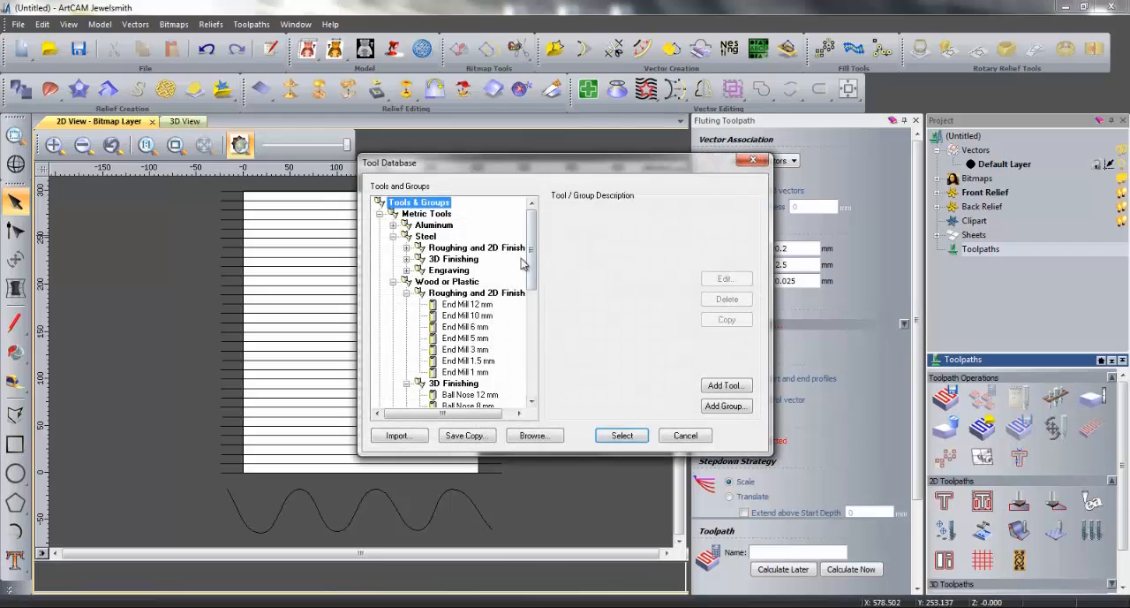
{"action": "left_click_drag", "start_coordinate": [527, 265], "coordinate": [533, 327]}
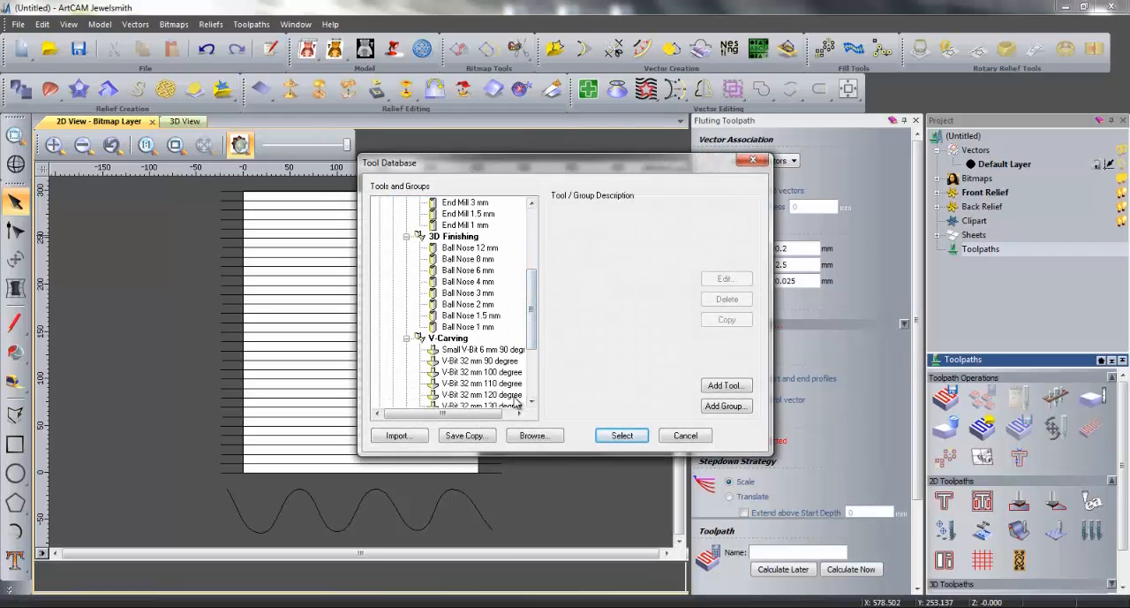
{"action": "left_click", "coordinate": [481, 394]}
{"action": "left_click", "coordinate": [622, 435]}
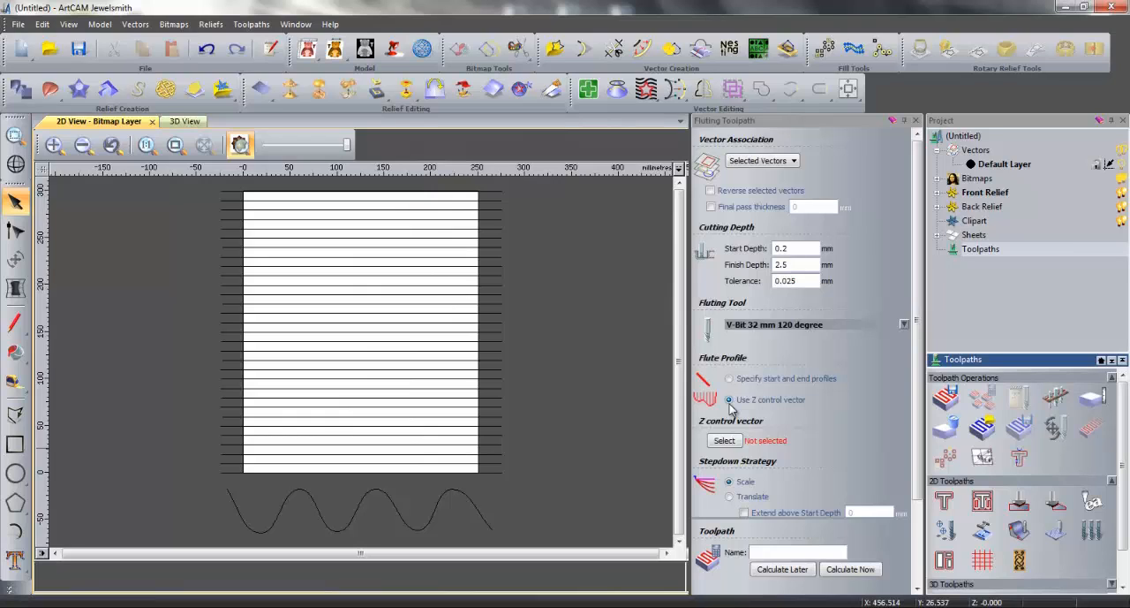
{"action": "left_click", "coordinate": [474, 502]}
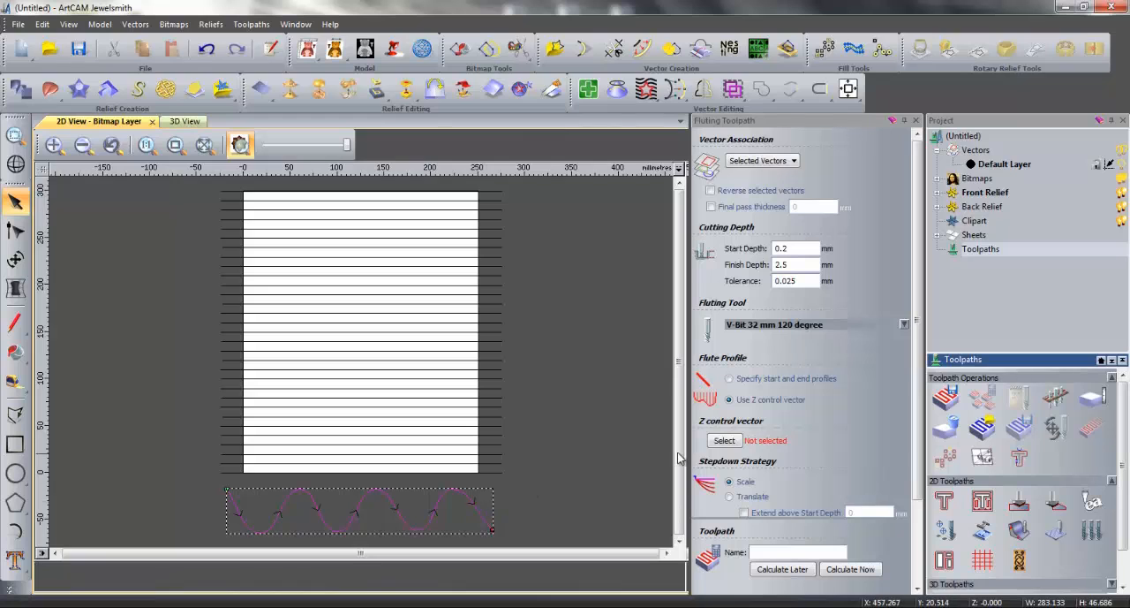
{"action": "left_click", "coordinate": [723, 441]}
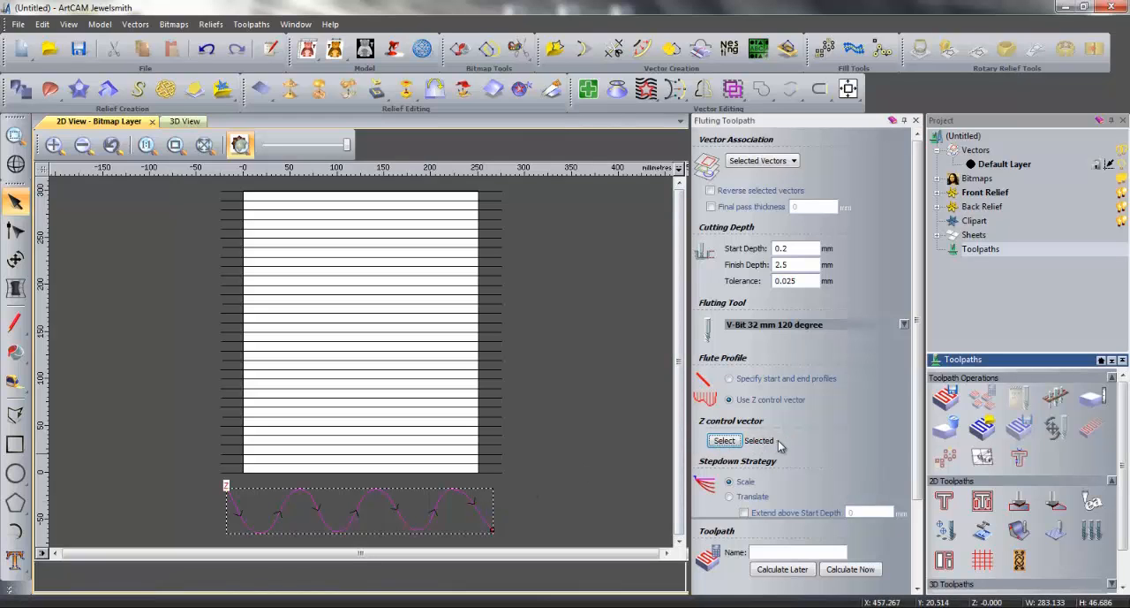
Accept the toolpath's material setup with 10 mm thickness and zero top offset, and deselect the wave
{"action": "left_click_drag", "start_coordinate": [916, 385], "coordinate": [916, 411]}
{"action": "scroll", "coordinate": [916, 415], "scroll_direction": "down", "scroll_amount": 2}
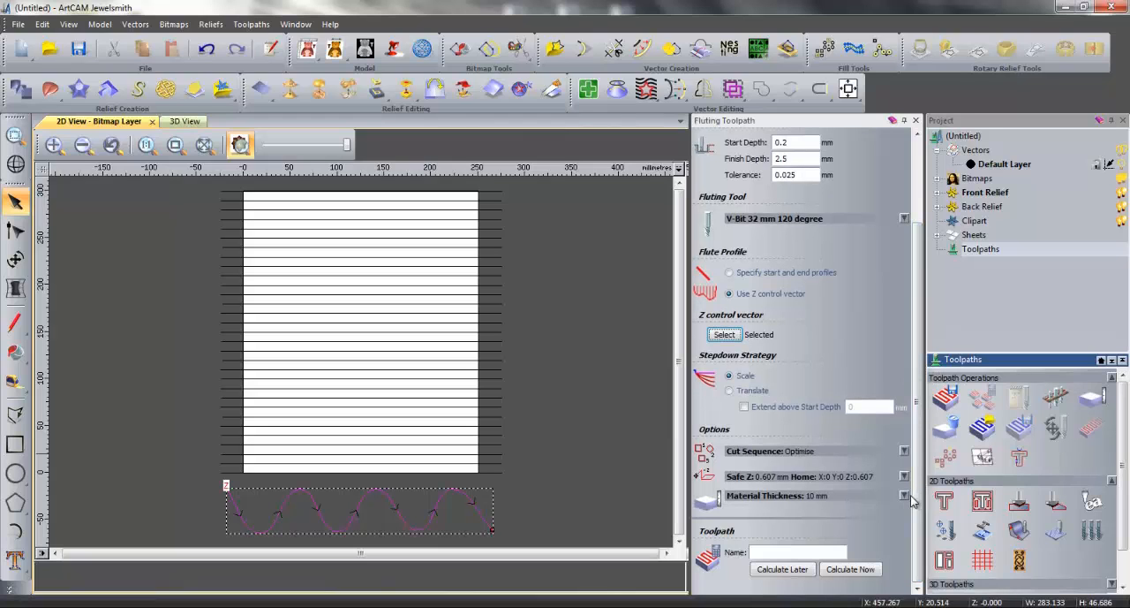
{"action": "left_click", "coordinate": [904, 496]}
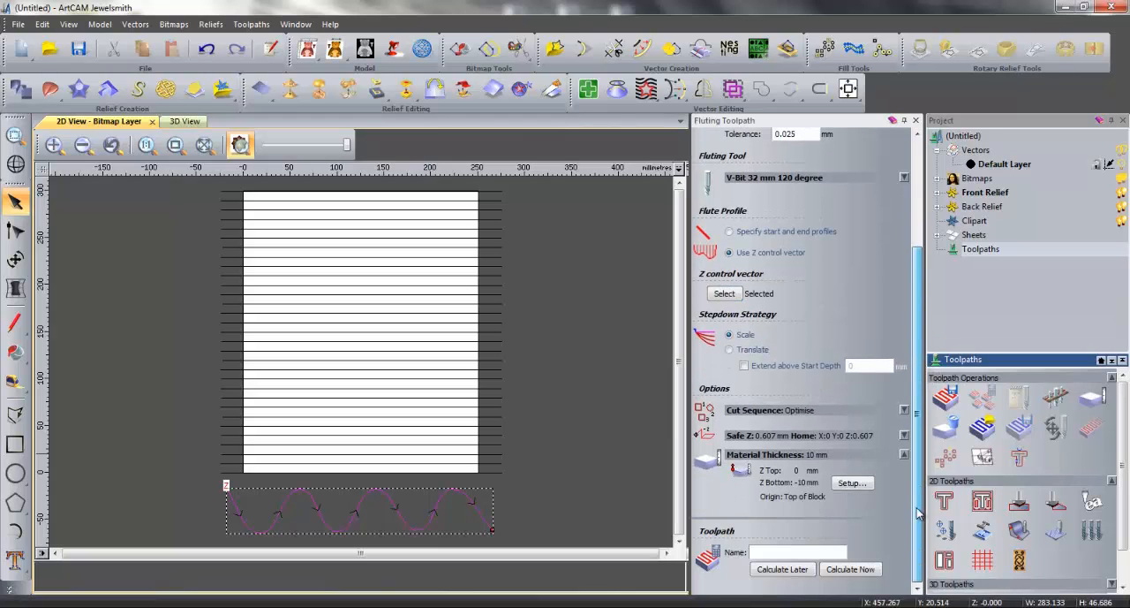
{"action": "left_click", "coordinate": [853, 483]}
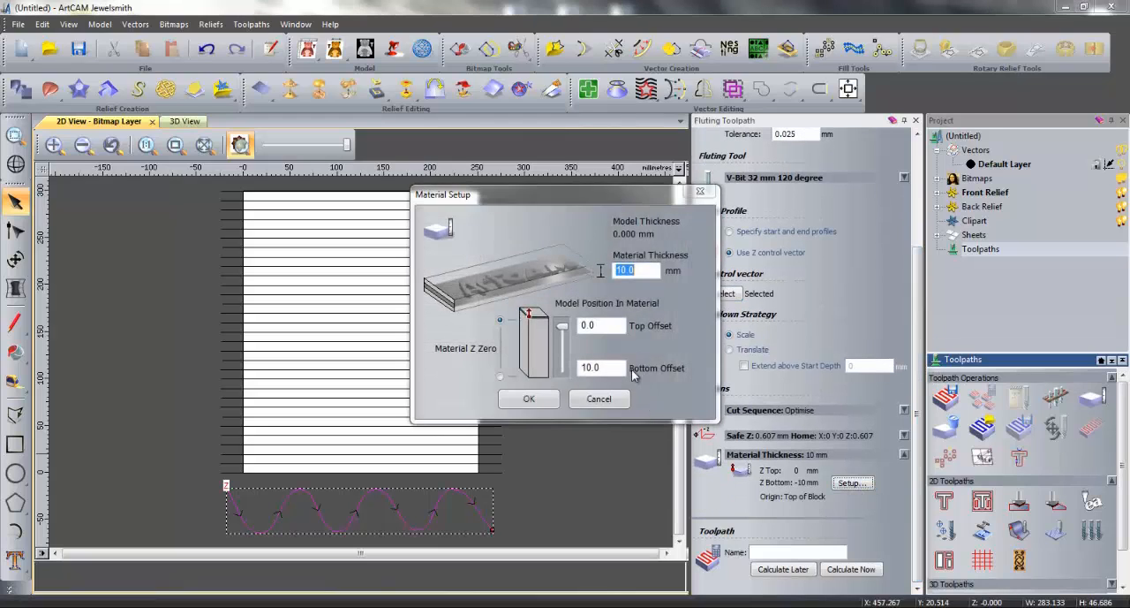
{"action": "left_click", "coordinate": [531, 402]}
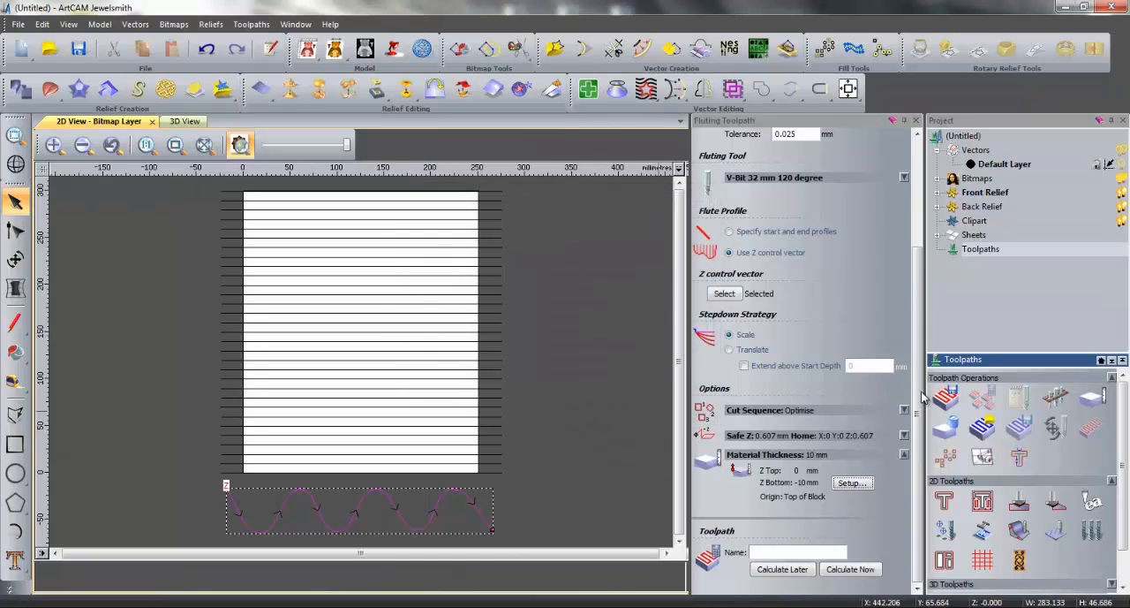
{"action": "left_click", "coordinate": [602, 475]}
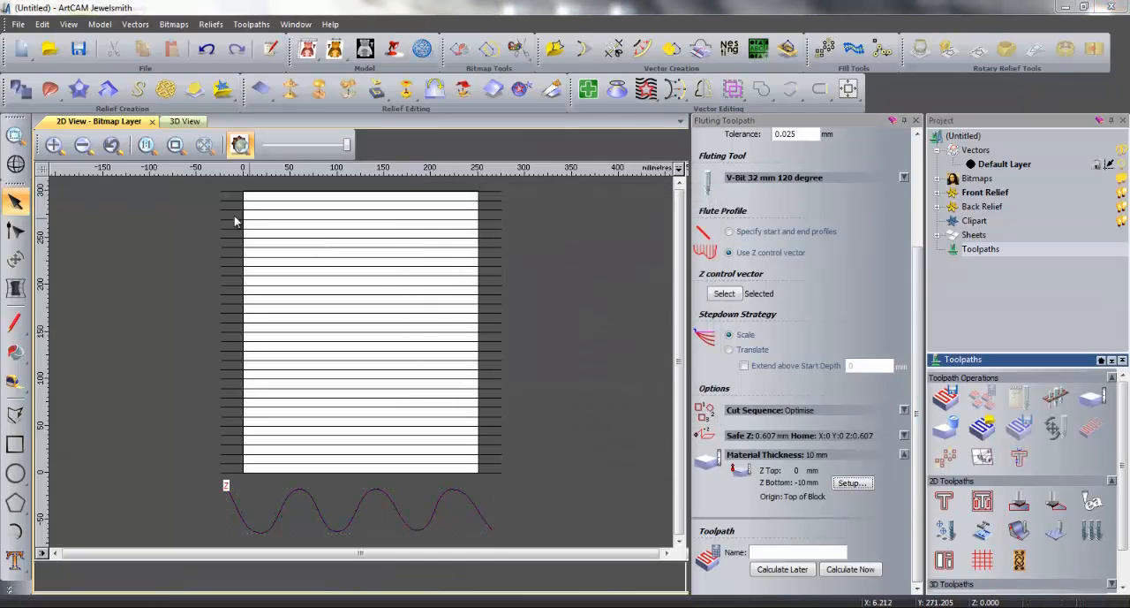
Select every second horizontal line across the panel, starting with the topmost one, and reverse the direction of these vectors
{"action": "left_click_drag", "start_coordinate": [204, 183], "coordinate": [544, 491]}
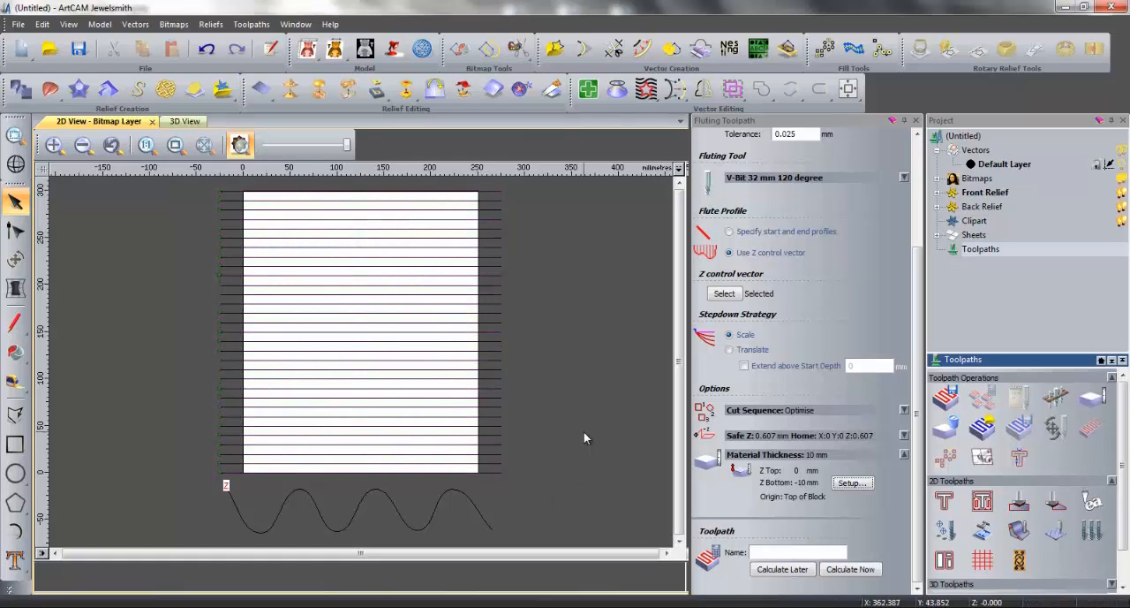
{"action": "left_click", "coordinate": [500, 192]}
{"action": "left_click", "coordinate": [502, 209], "text": "shift"}
{"action": "left_click", "coordinate": [497, 229], "text": "shift"}
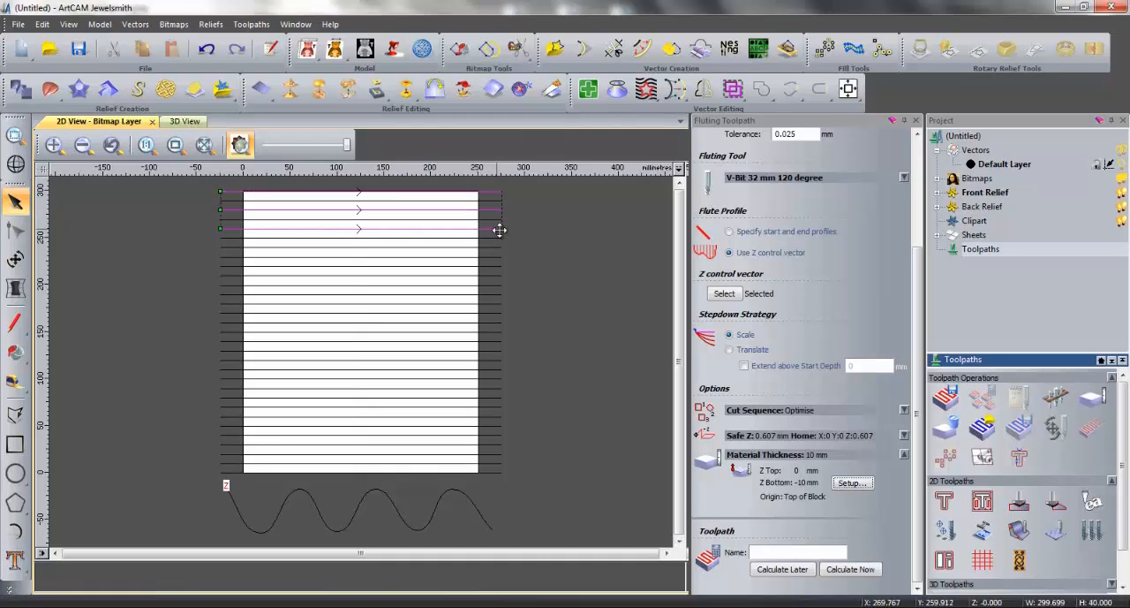
{"action": "left_click", "coordinate": [498, 247], "text": "shift"}
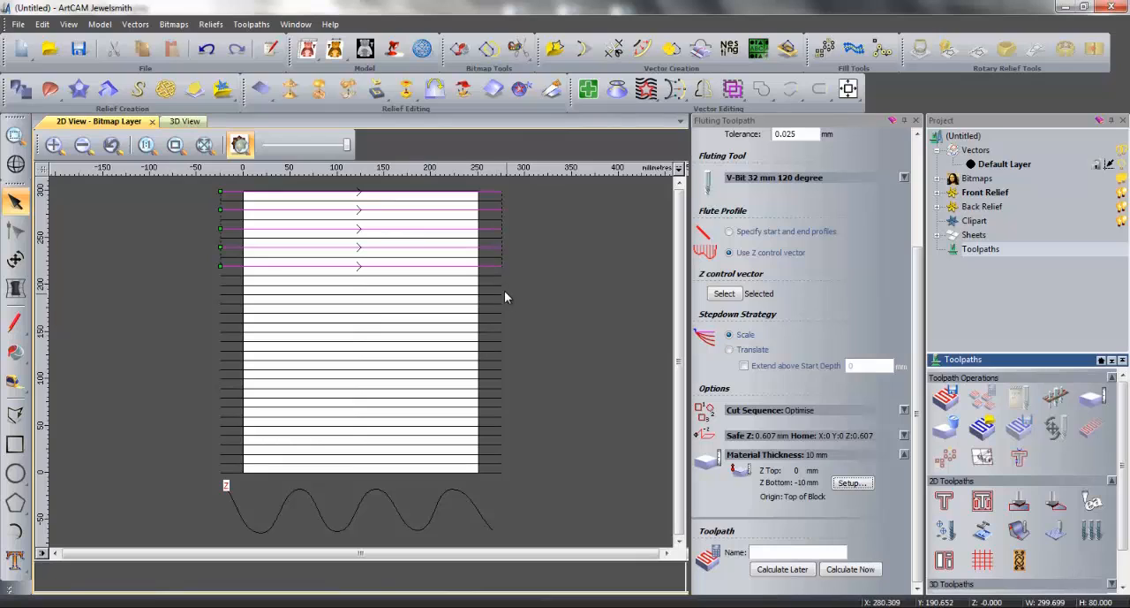
{"action": "left_click", "coordinate": [498, 284], "text": "shift"}
{"action": "left_click", "coordinate": [498, 303], "text": "shift"}
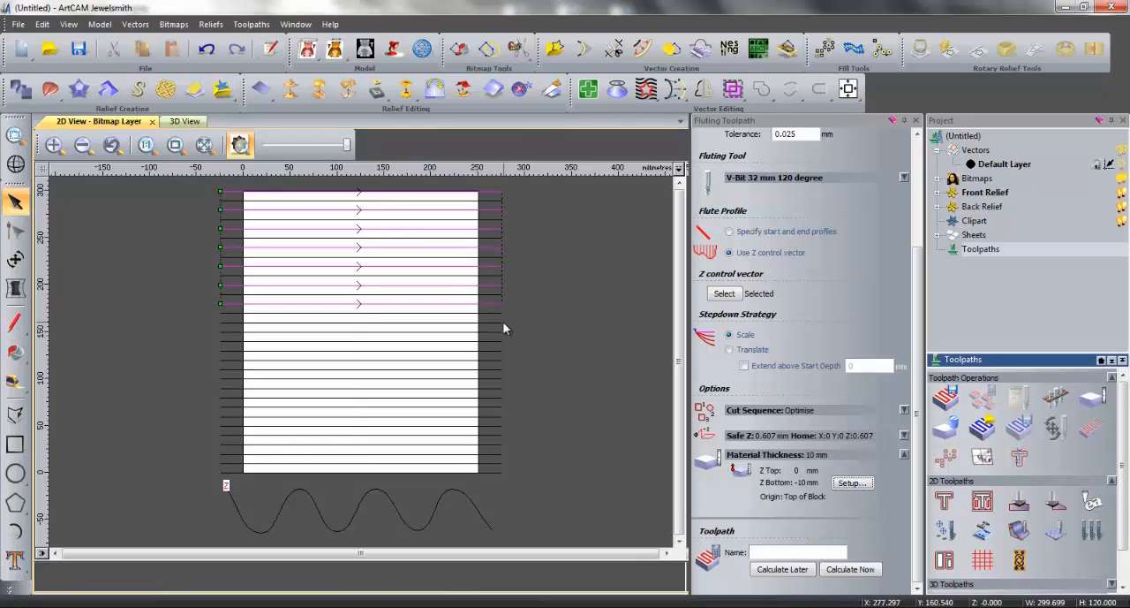
{"action": "left_click", "coordinate": [498, 323], "text": "shift"}
{"action": "left_click", "coordinate": [498, 342], "text": "shift"}
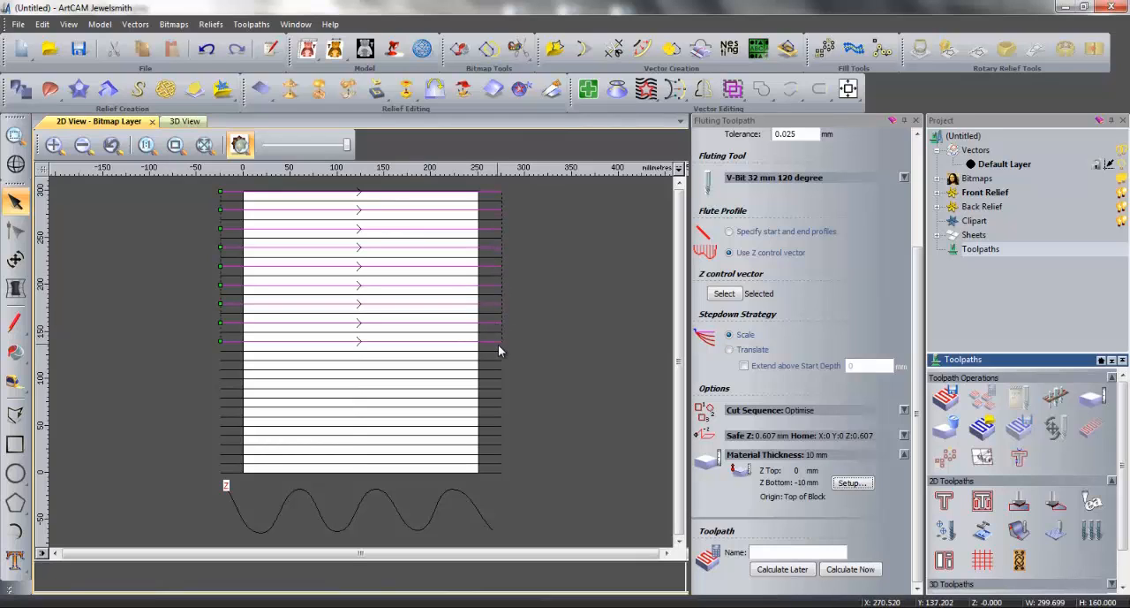
{"action": "left_click", "coordinate": [499, 361], "text": "shift"}
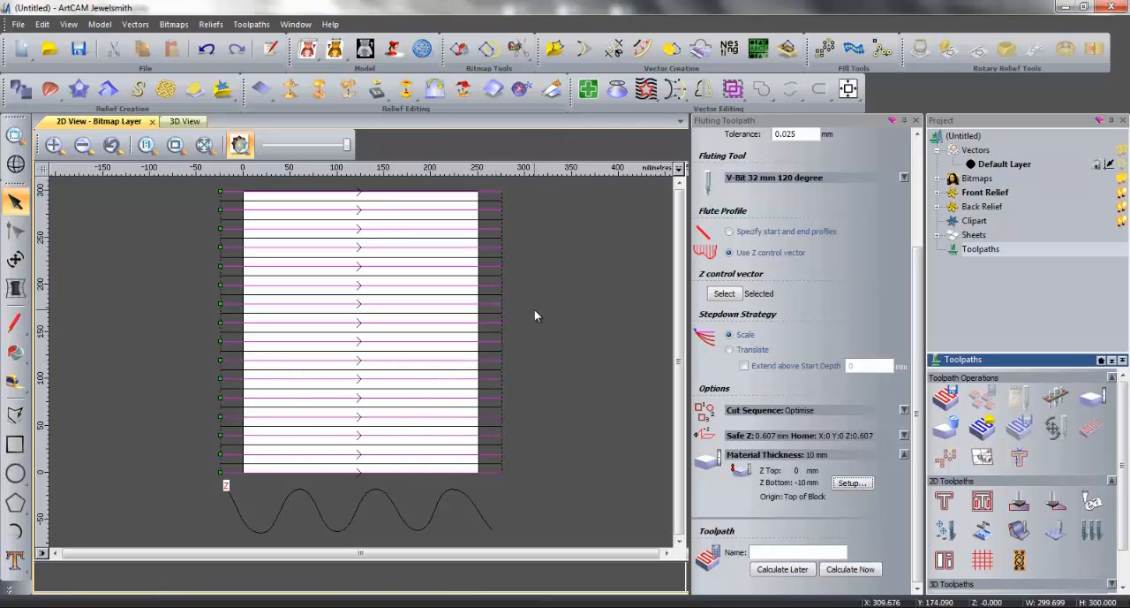
{"action": "right_click", "coordinate": [496, 304]}
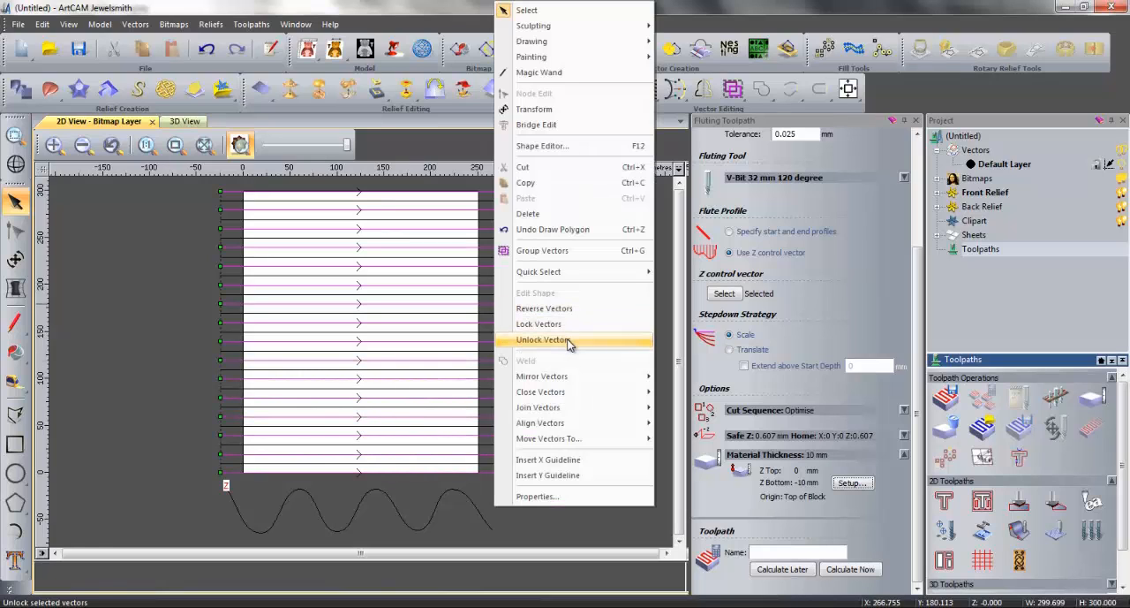
{"action": "left_click", "coordinate": [555, 308]}
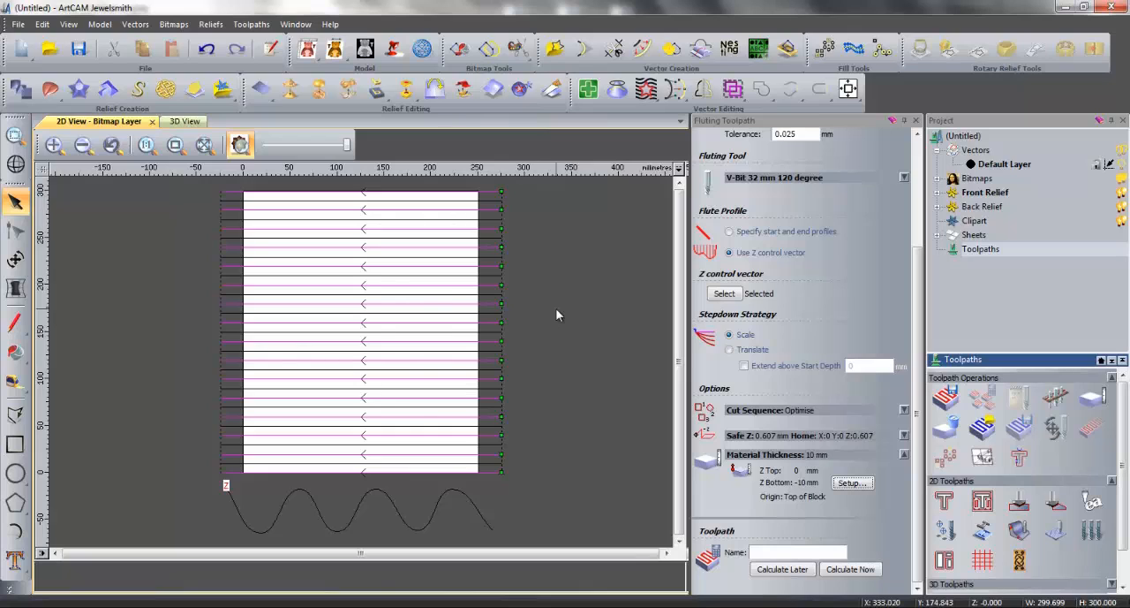
Select all the horizontal lines without the wave and calculate the fluting toolpath
{"action": "left_click", "coordinate": [556, 315]}
{"action": "left_click_drag", "start_coordinate": [206, 185], "coordinate": [521, 484]}
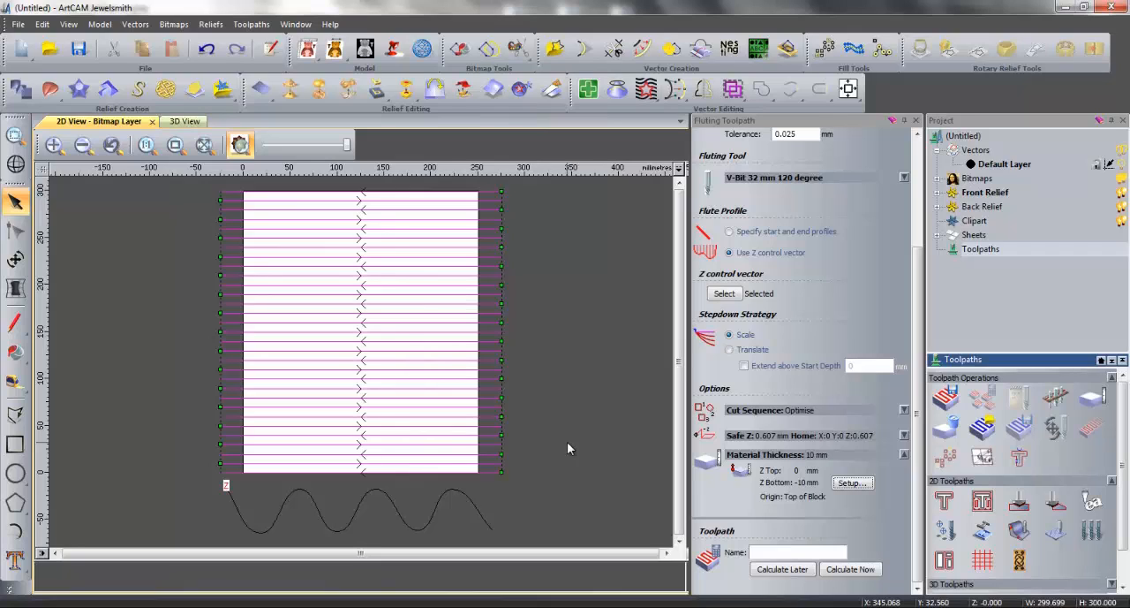
{"action": "left_click", "coordinate": [866, 570]}
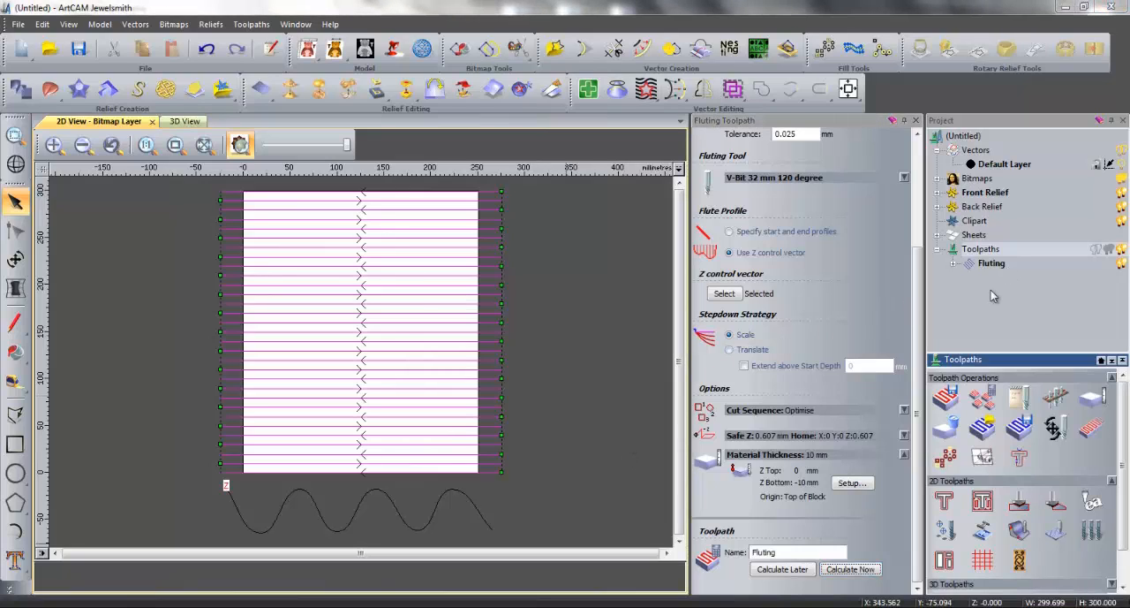
Simulate the calculated fluting toolpath on the material block
{"action": "right_click", "coordinate": [996, 265]}
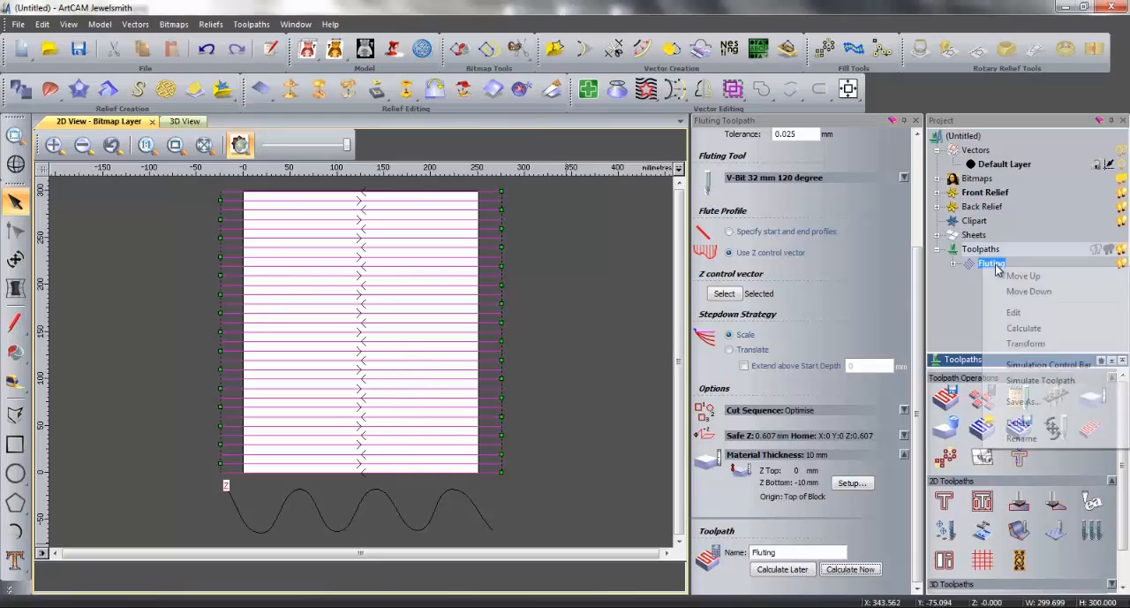
{"action": "left_click", "coordinate": [1047, 376]}
{"action": "left_click", "coordinate": [540, 428]}
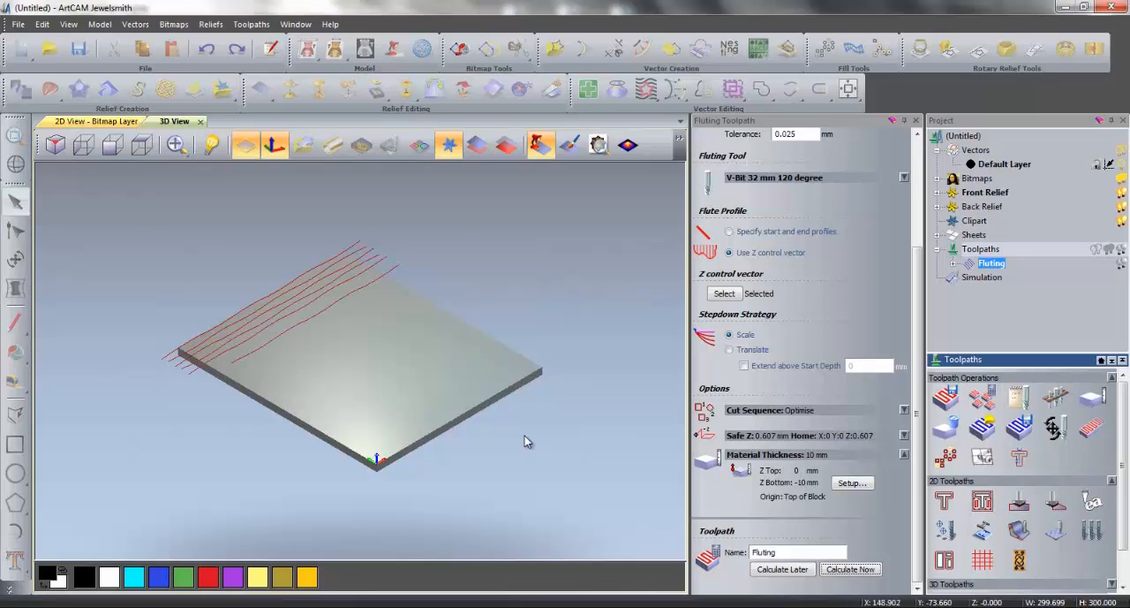
Render the simulation in Blue Wax material with Depth Colour enabled and light yellow as the primary colour
{"action": "left_click", "coordinate": [987, 279]}
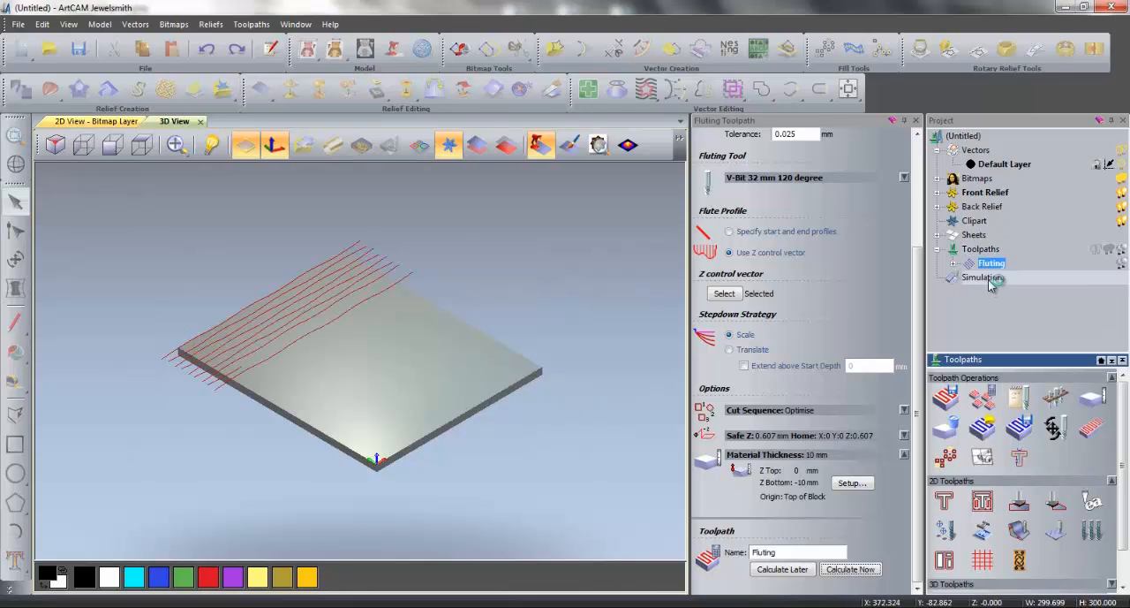
{"action": "left_click", "coordinate": [1028, 485]}
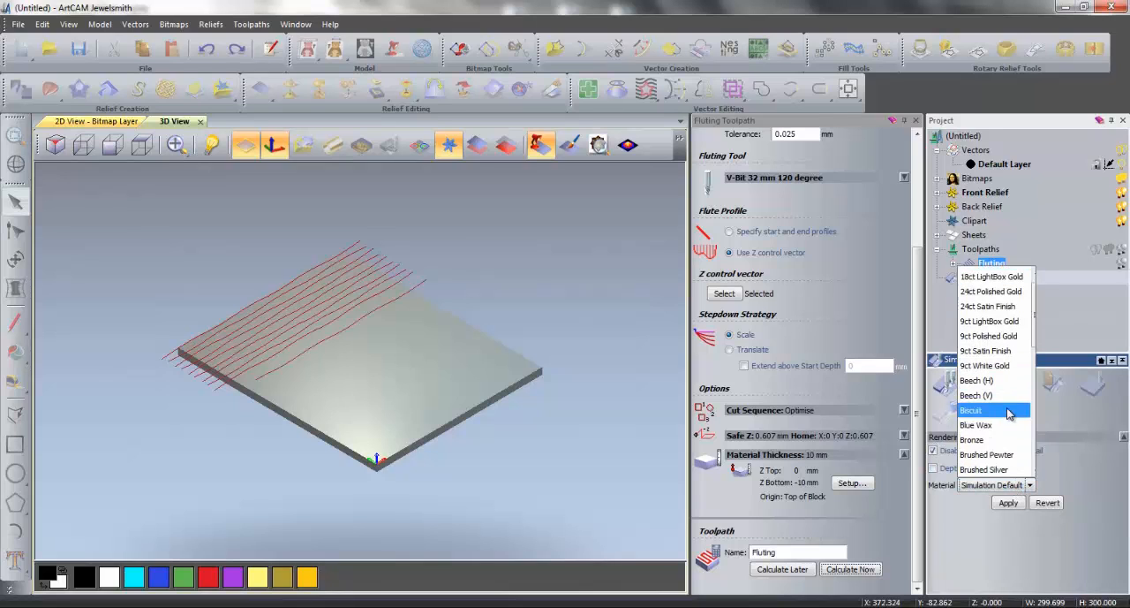
{"action": "left_click", "coordinate": [1010, 427]}
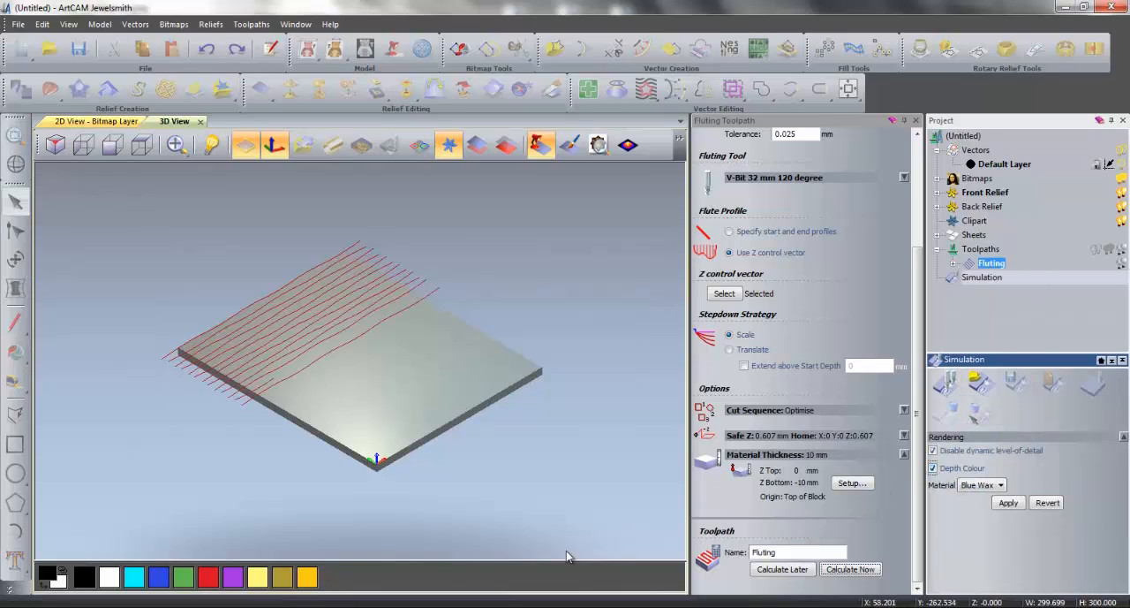
{"action": "left_click", "coordinate": [263, 579]}
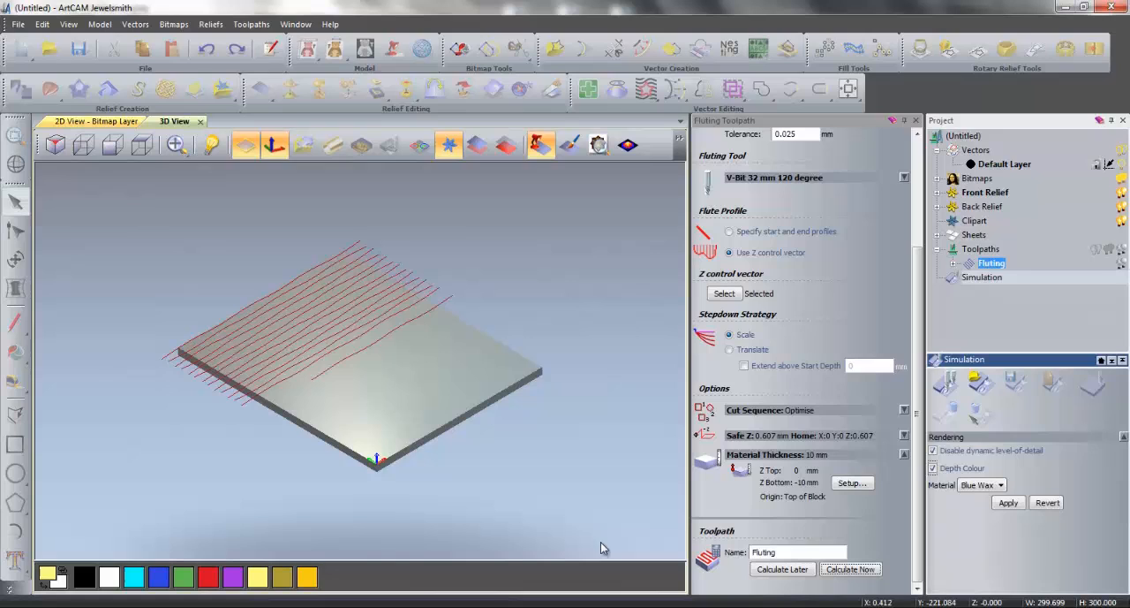
{"action": "left_click", "coordinate": [1008, 507]}
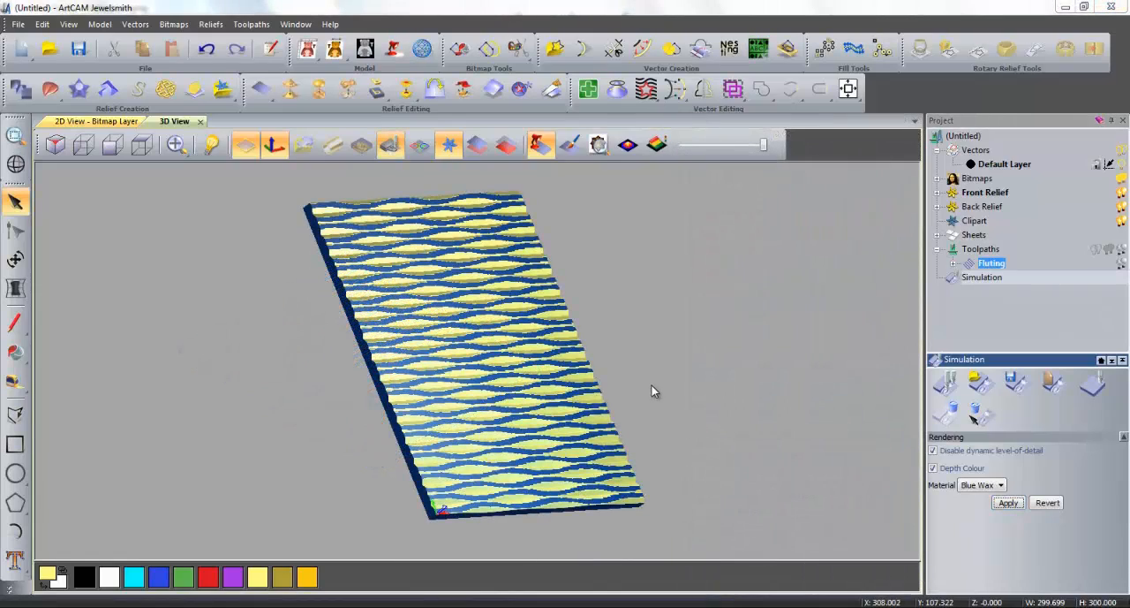
{"action": "left_click_drag", "start_coordinate": [639, 333], "coordinate": [576, 353]}
{"action": "mouse_move", "coordinate": [661, 394]}
{"action": "left_mouse_down"}
{"action": "mouse_move", "coordinate": [534, 407]}
{"action": "mouse_move", "coordinate": [515, 381]}
{"action": "mouse_move", "coordinate": [416, 376]}
{"action": "mouse_move", "coordinate": [498, 402]}
{"action": "mouse_move", "coordinate": [428, 385]}
{"action": "mouse_move", "coordinate": [476, 410]}
{"action": "mouse_move", "coordinate": [615, 425]}
{"action": "mouse_move", "coordinate": [578, 408]}
{"action": "mouse_move", "coordinate": [658, 353]}
{"action": "left_mouse_up"}
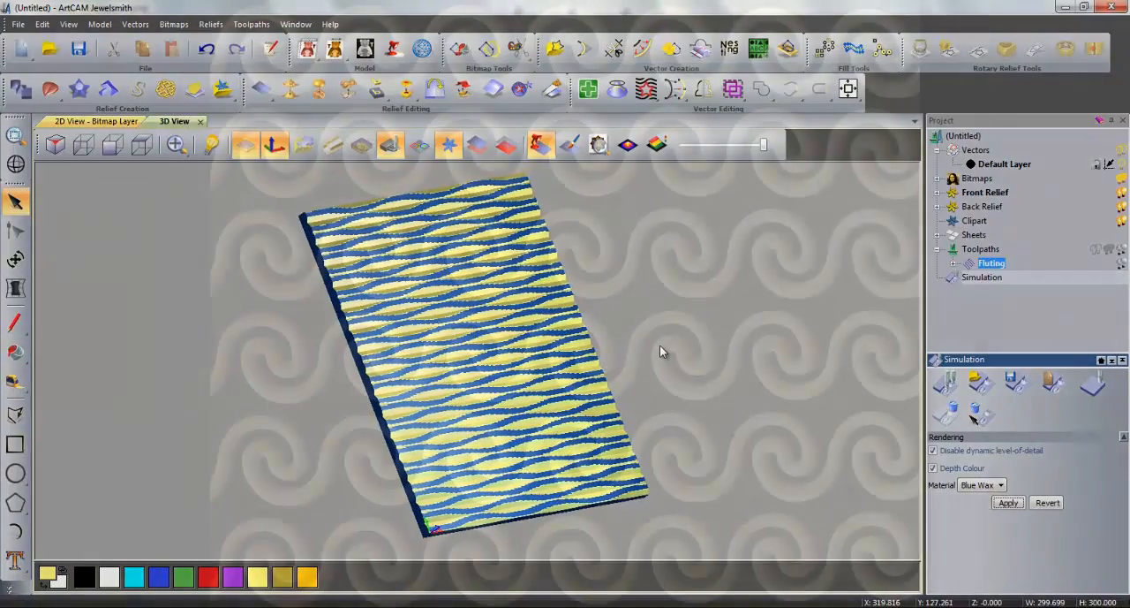